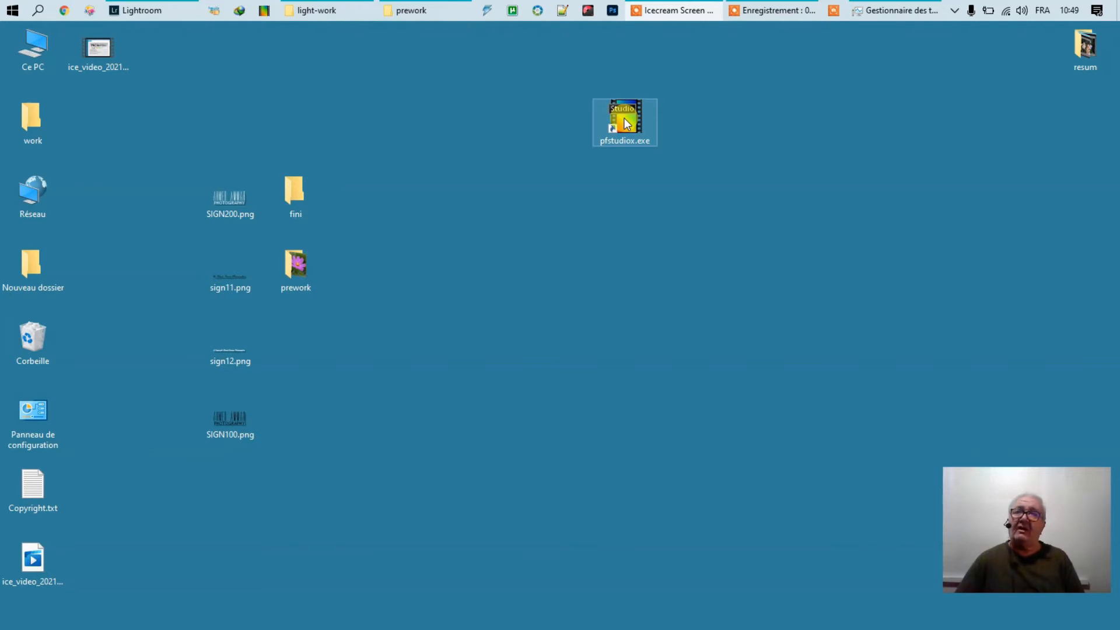
- Launch PhotoFiltre Studio X and restore its window to a smaller size beside the desktop's prework folder
{"action": "double_click", "coordinate": [626, 123]}
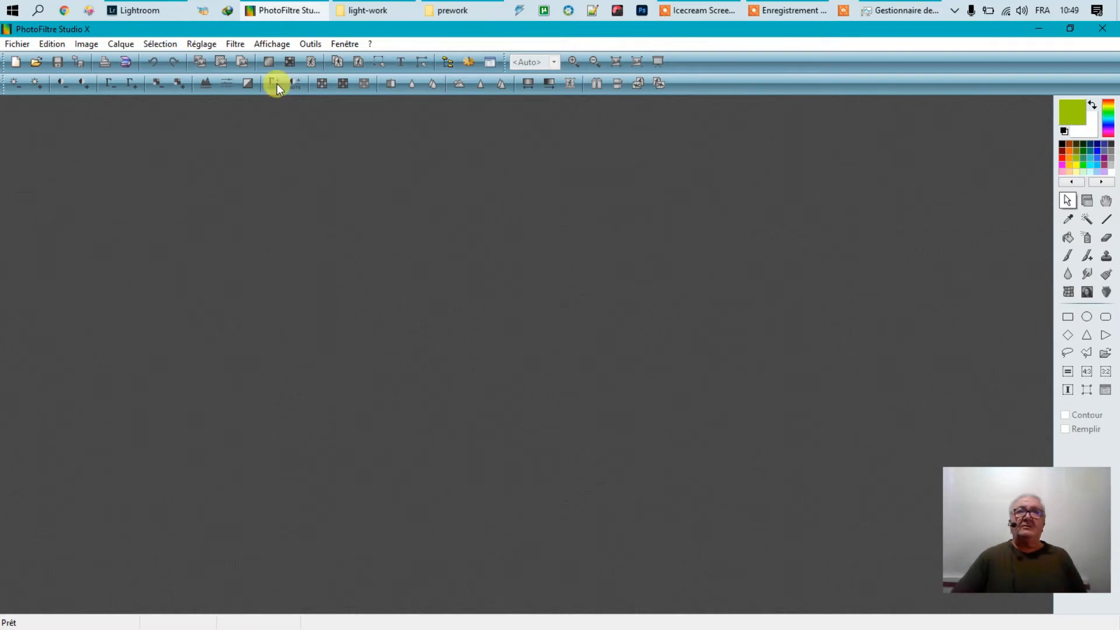
{"action": "left_click_drag", "start_coordinate": [310, 31], "coordinate": [599, 61]}
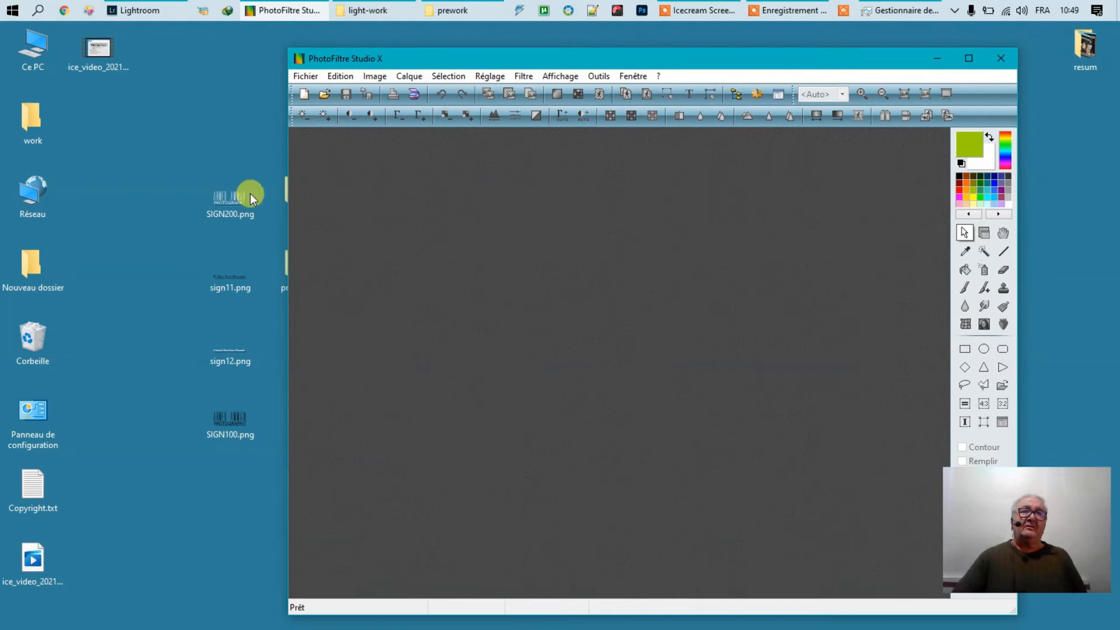
{"action": "left_click_drag", "start_coordinate": [411, 62], "coordinate": [468, 57]}
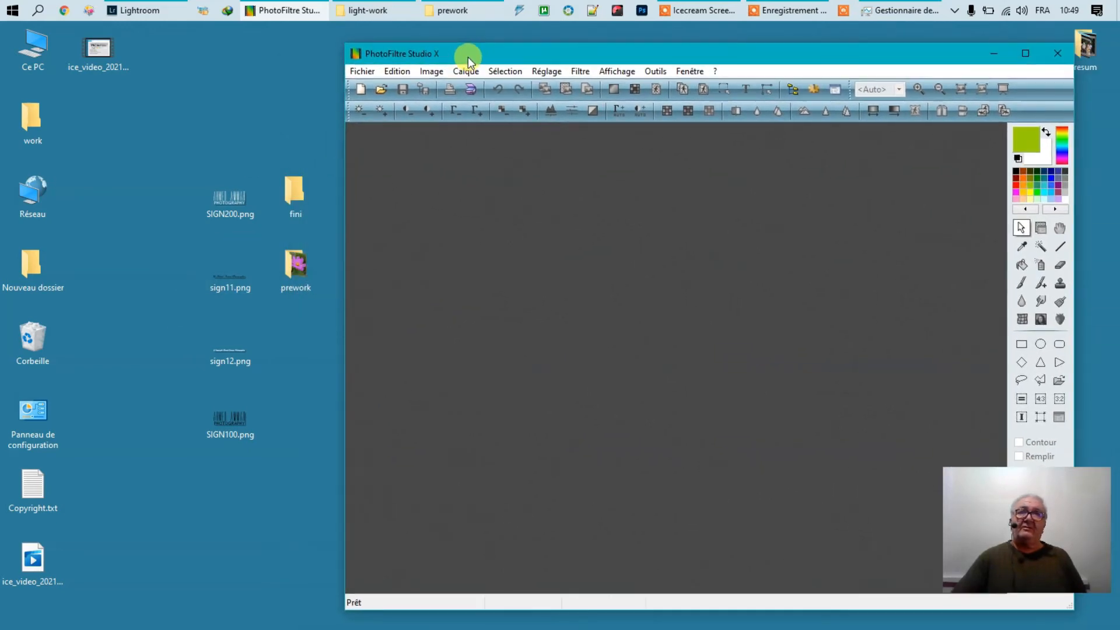
- Load DSC_3645.jpg from the desktop's prework folder into PhotoFiltre Studio X and minimize the folder window
{"action": "double_click", "coordinate": [303, 258]}
{"action": "left_click", "coordinate": [258, 401]}
{"action": "left_click_drag", "start_coordinate": [258, 402], "coordinate": [823, 300]}
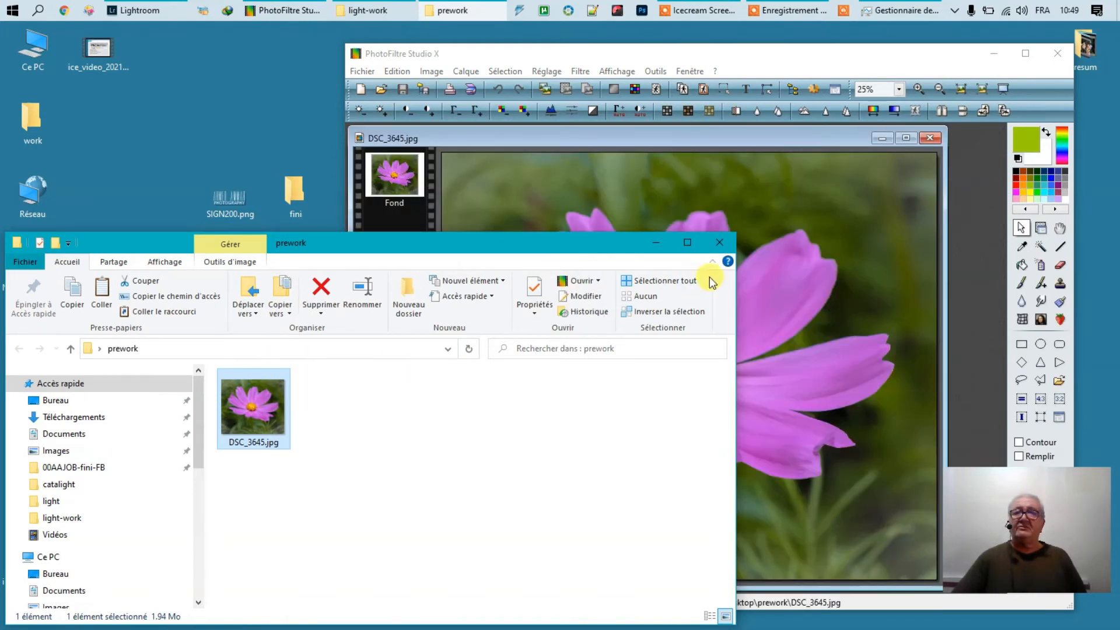
{"action": "left_click", "coordinate": [656, 243]}
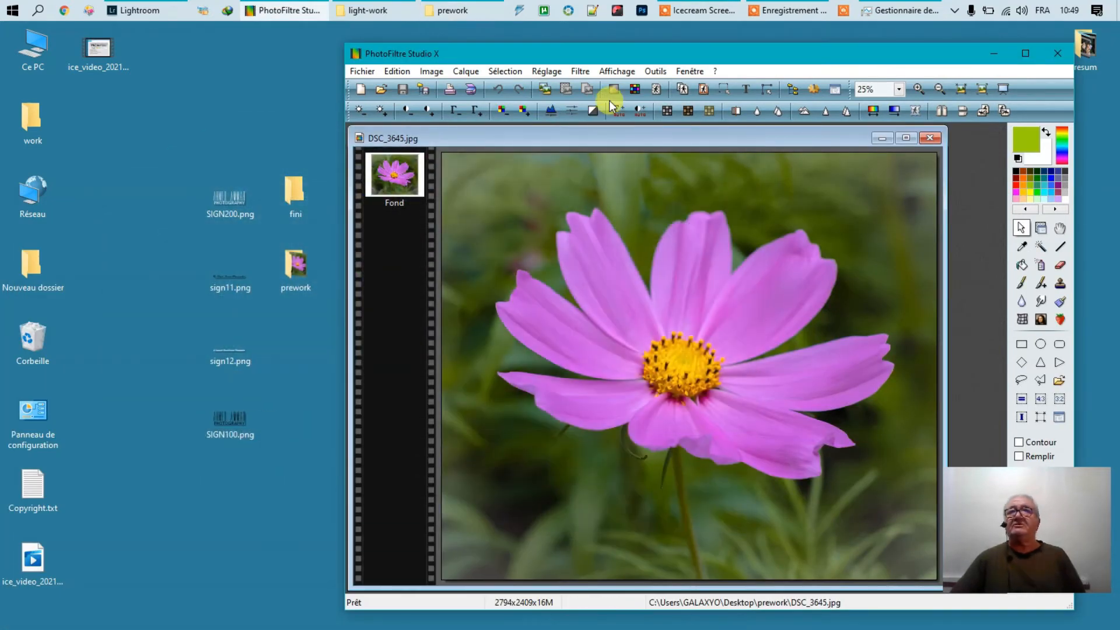
- Maximize the program window and the flower image inside it, with the photo shown at 33%
{"action": "double_click", "coordinate": [616, 54]}
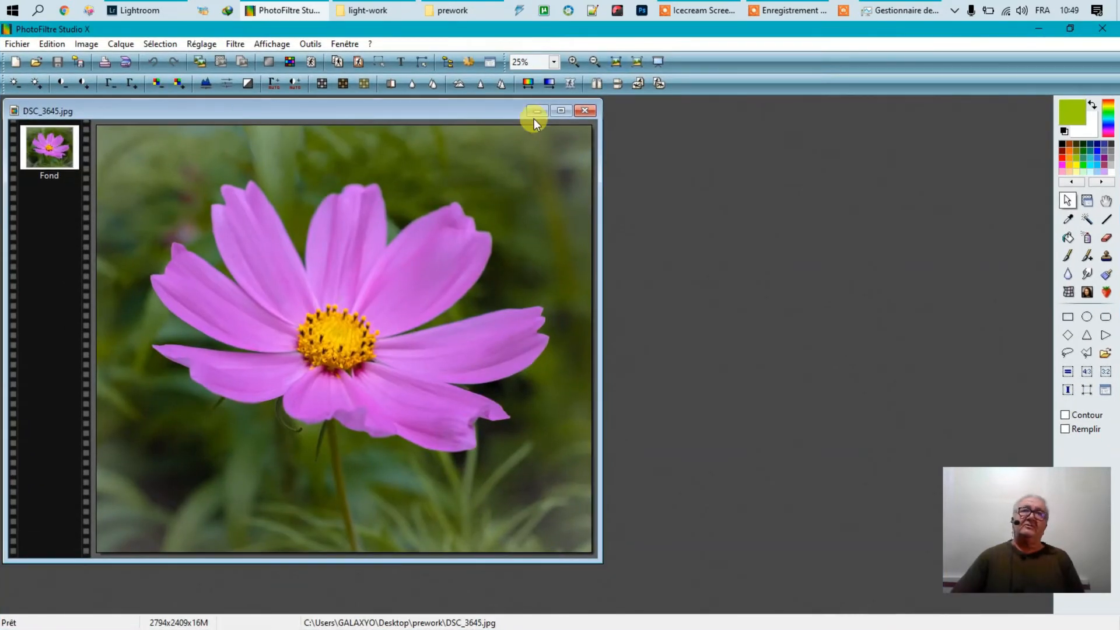
{"action": "double_click", "coordinate": [462, 110]}
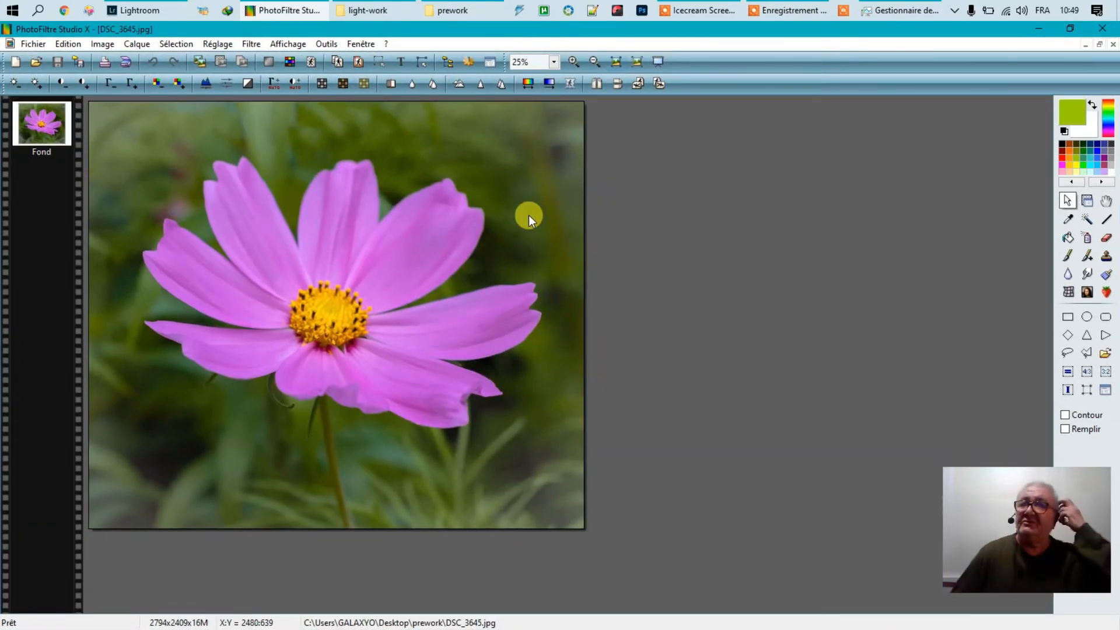
{"action": "scroll", "coordinate": [528, 215], "scroll_direction": "up", "scroll_amount": 1}
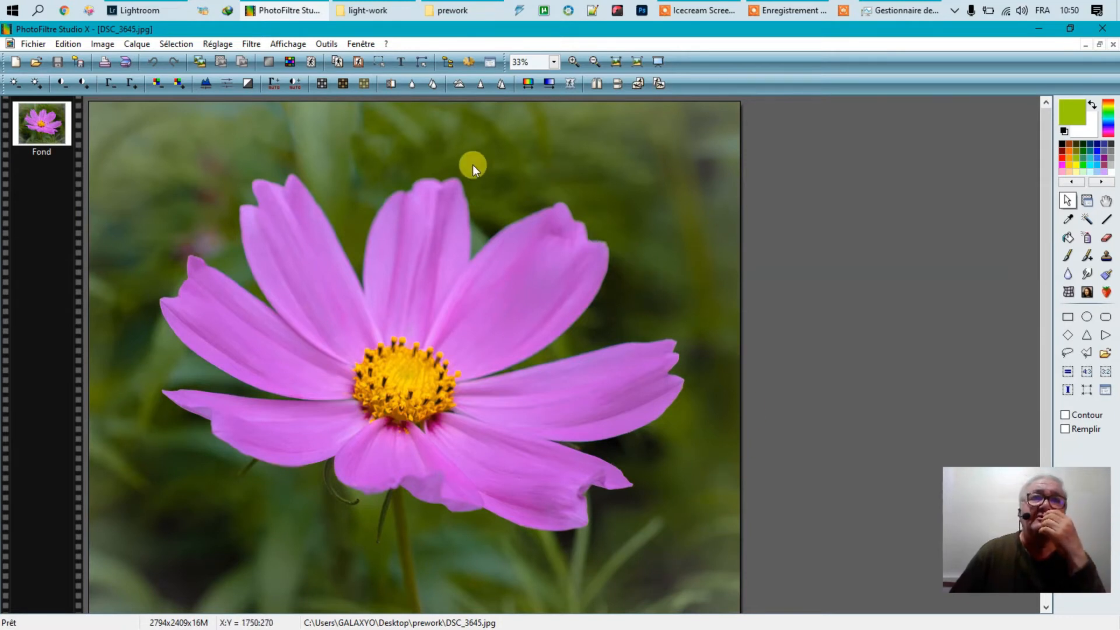
- Apply the Flou attenuation filter twice to the whole flower photo
{"action": "left_click", "coordinate": [251, 46]}
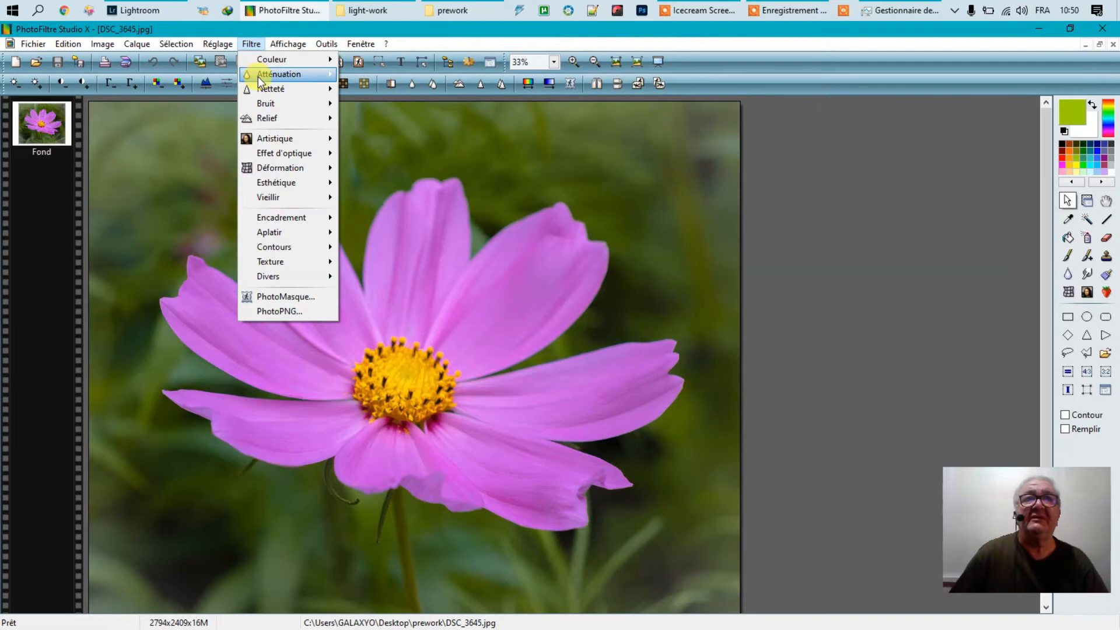
{"action": "mouse_move", "coordinate": [277, 74]}
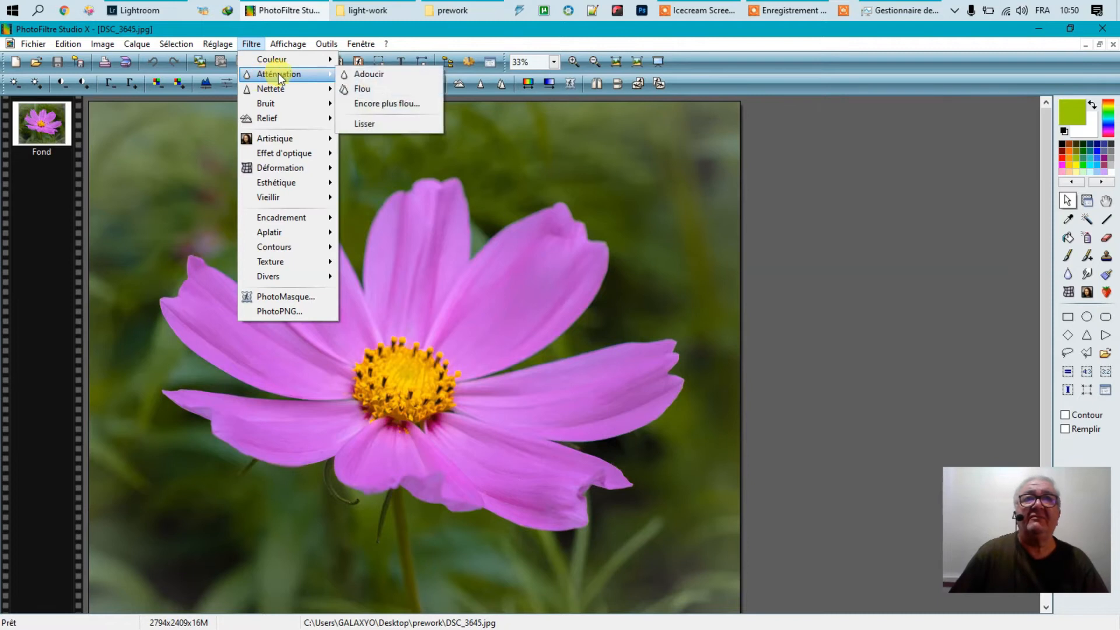
{"action": "left_click", "coordinate": [366, 92]}
{"action": "left_click", "coordinate": [245, 46]}
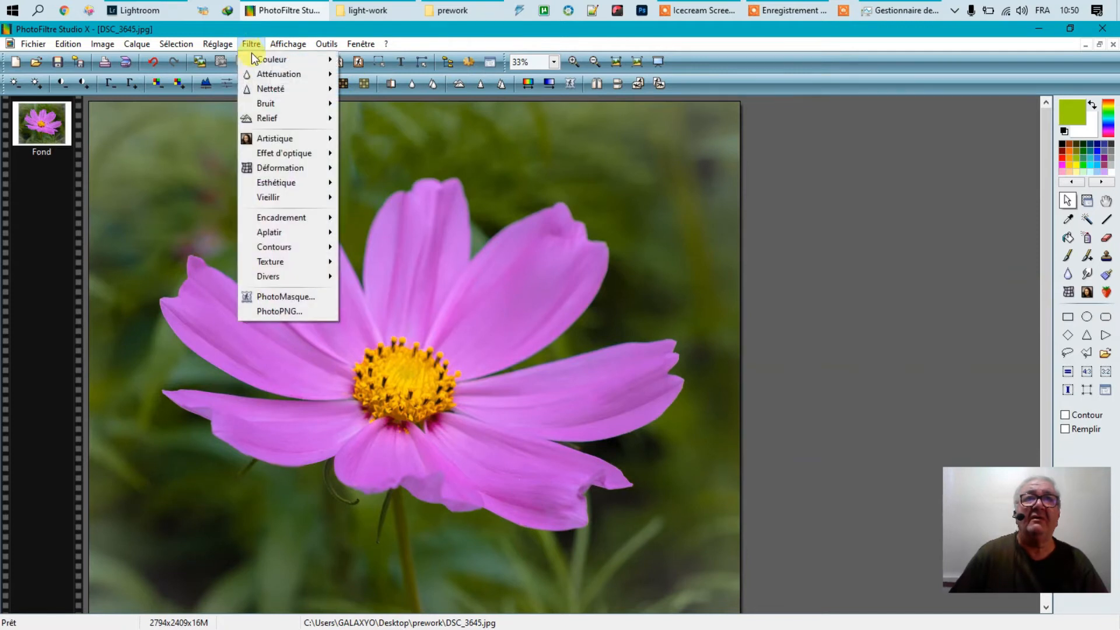
{"action": "mouse_move", "coordinate": [261, 72]}
{"action": "left_click", "coordinate": [361, 92]}
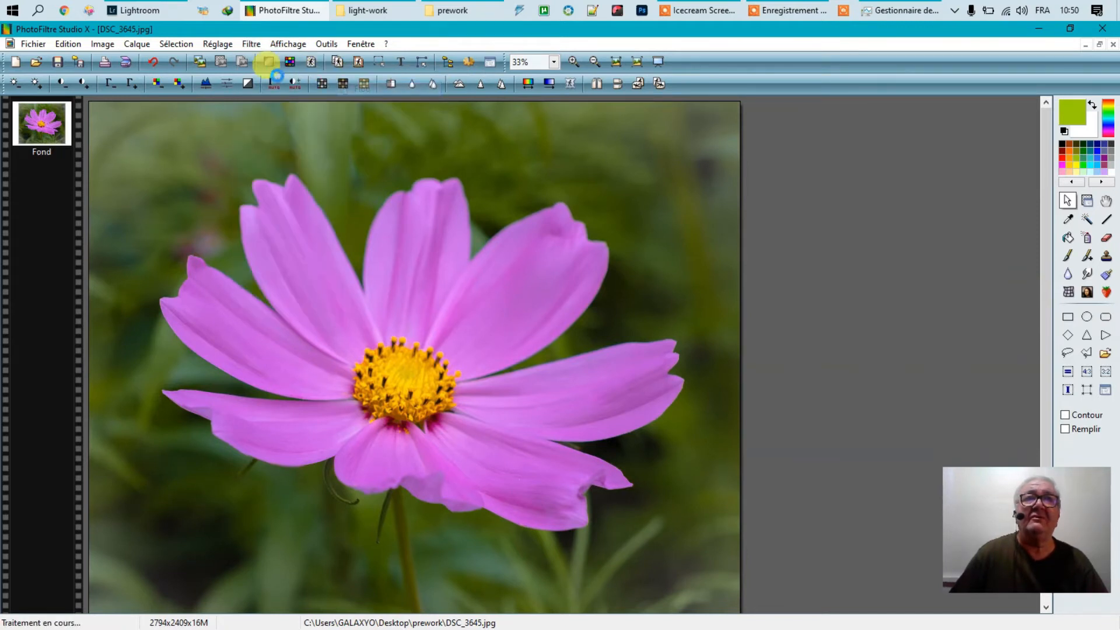
- Apply the Adoucir attenuation filter twice to the flower photo
{"action": "left_click", "coordinate": [258, 45]}
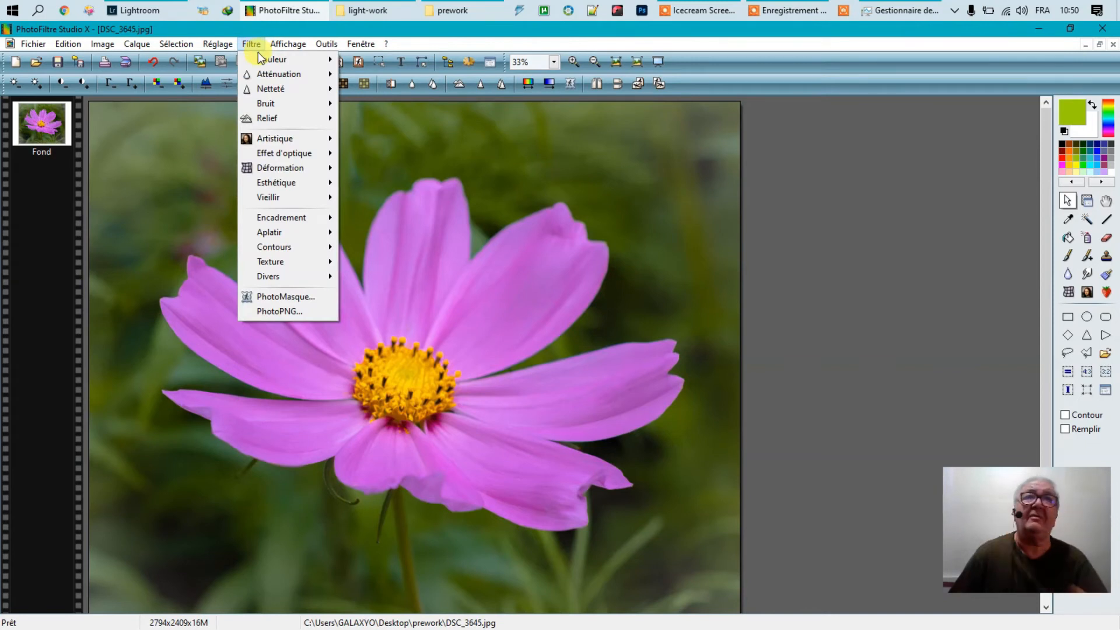
{"action": "mouse_move", "coordinate": [273, 76]}
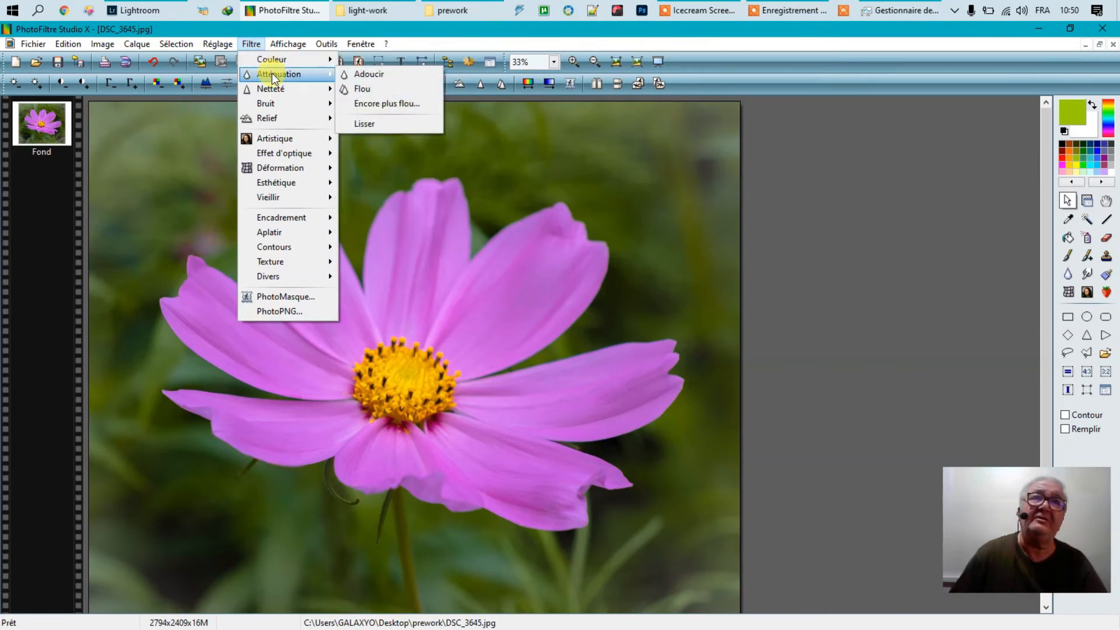
{"action": "left_click", "coordinate": [378, 76]}
{"action": "left_click", "coordinate": [252, 44]}
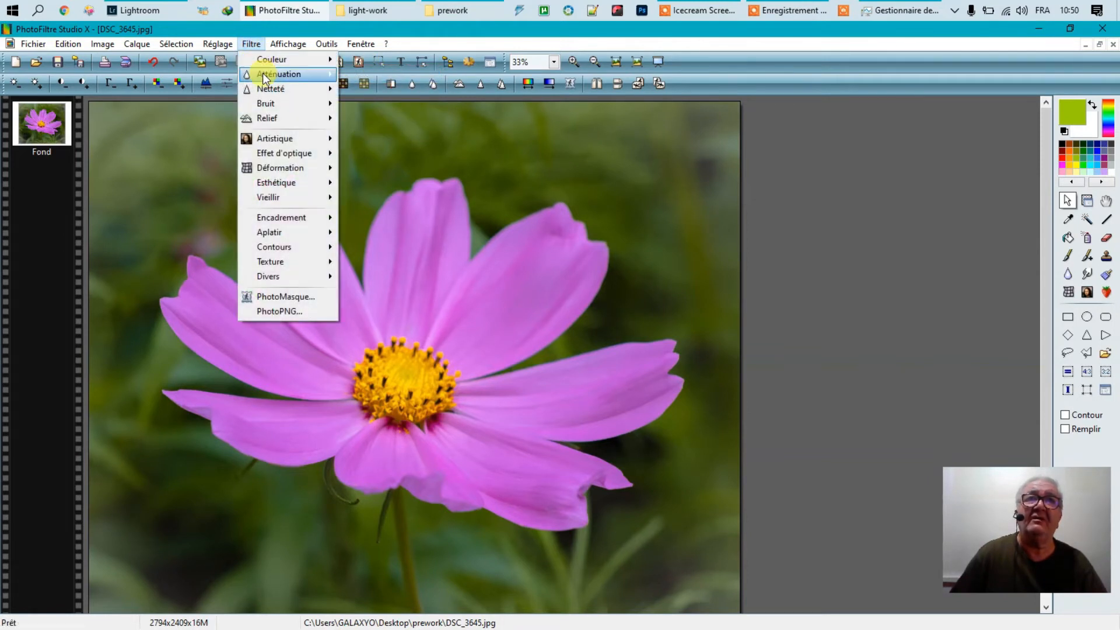
{"action": "mouse_move", "coordinate": [263, 75]}
{"action": "left_click", "coordinate": [362, 75]}
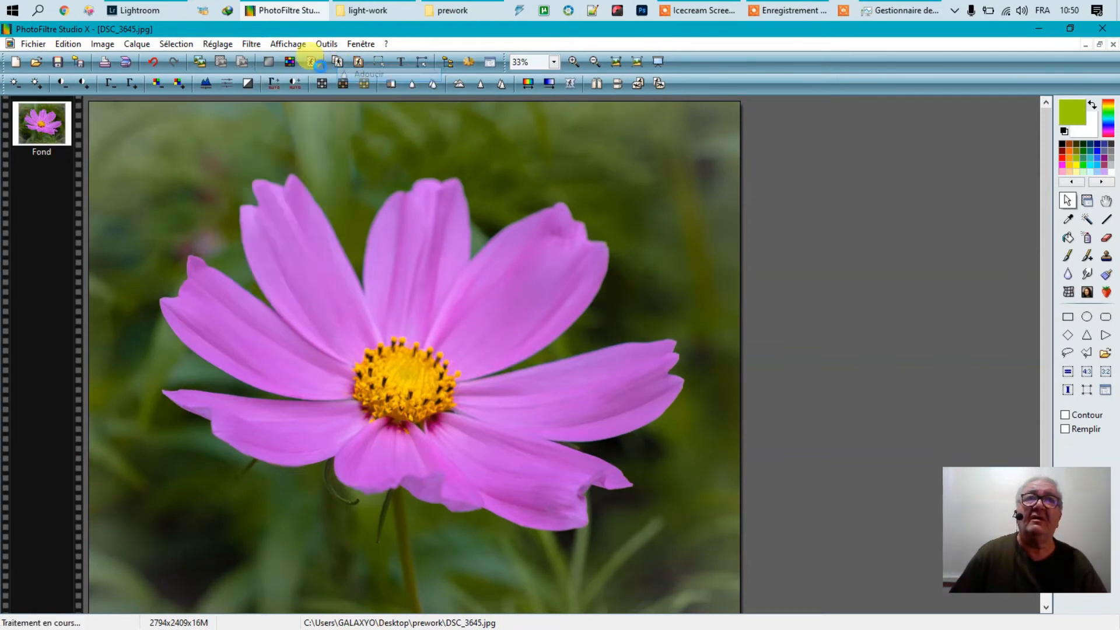
- Sharpen the flower photo by applying the Contours plus nets filter twice
{"action": "left_click", "coordinate": [250, 45]}
{"action": "mouse_move", "coordinate": [274, 89]}
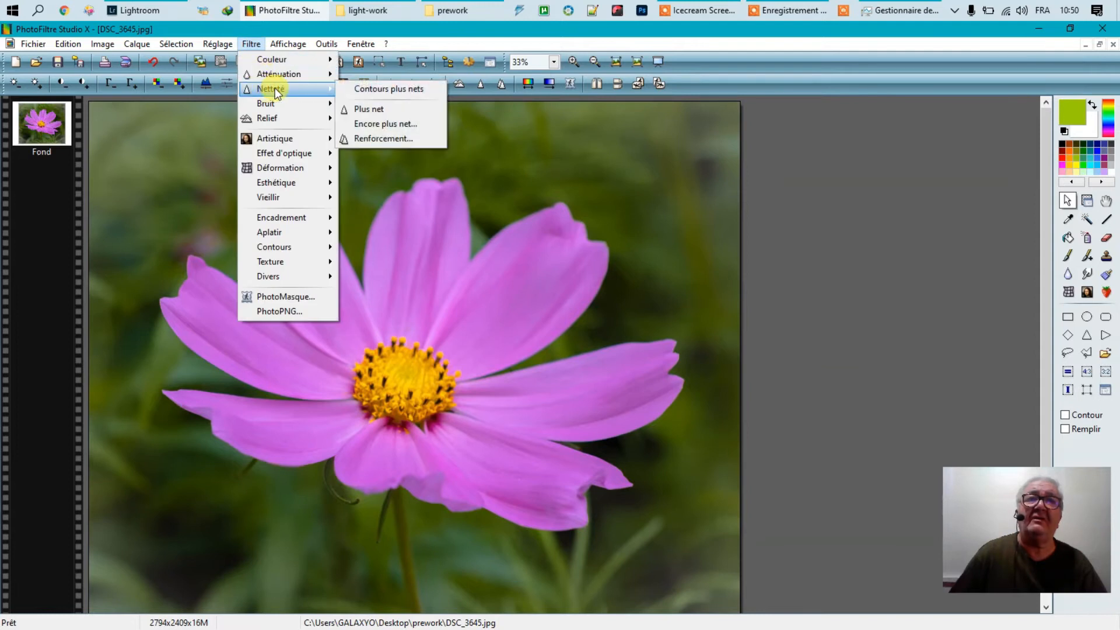
{"action": "left_click", "coordinate": [373, 90]}
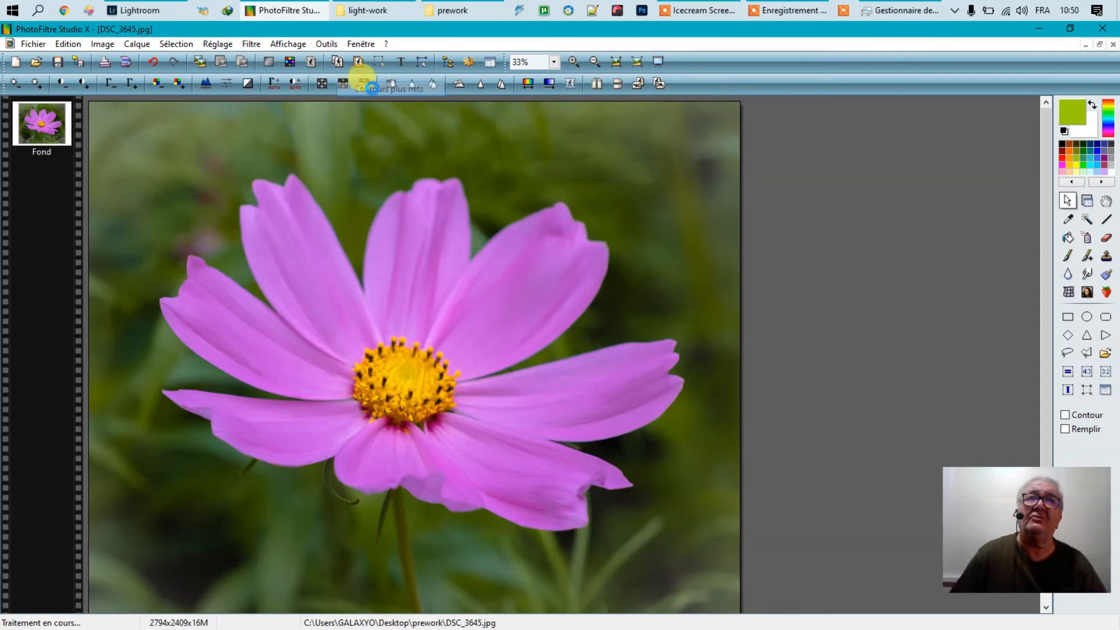
{"action": "left_click", "coordinate": [253, 44]}
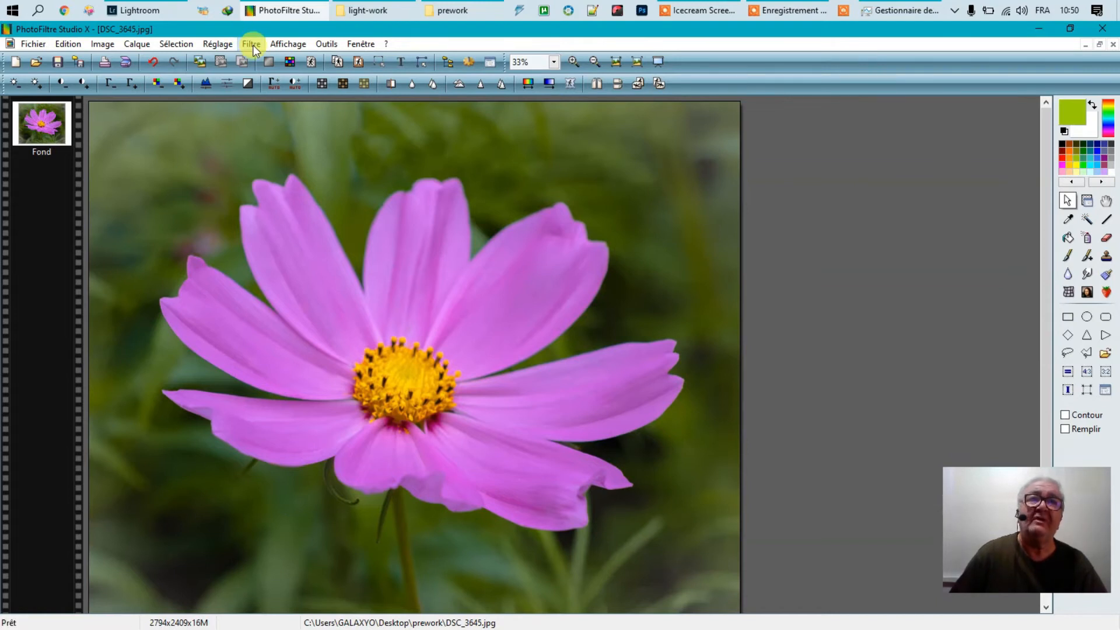
{"action": "mouse_move", "coordinate": [268, 89]}
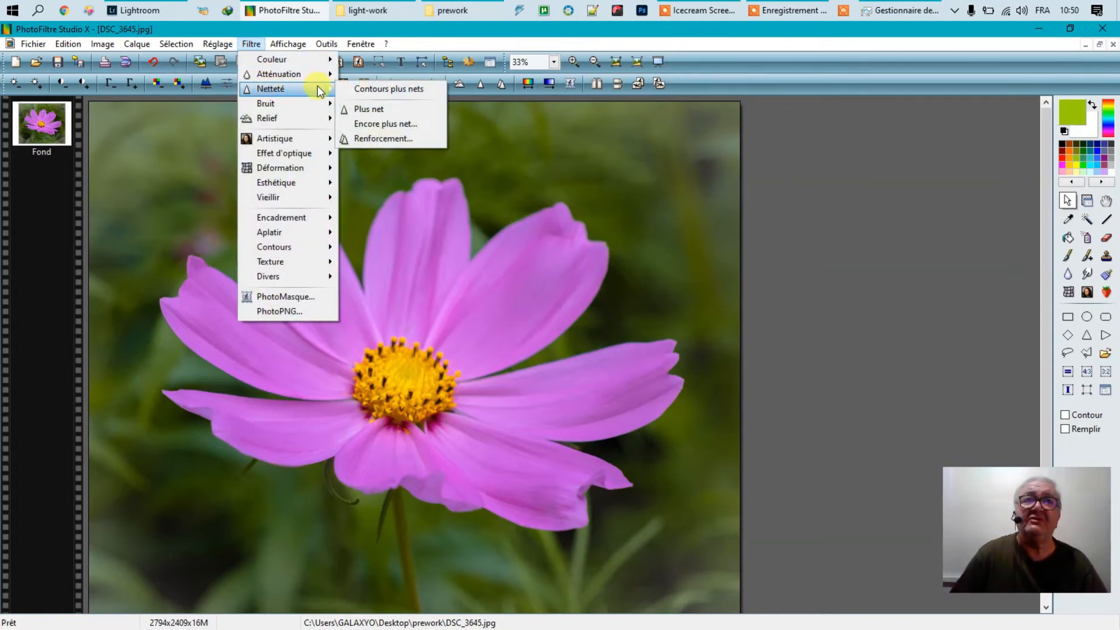
{"action": "left_click", "coordinate": [373, 88]}
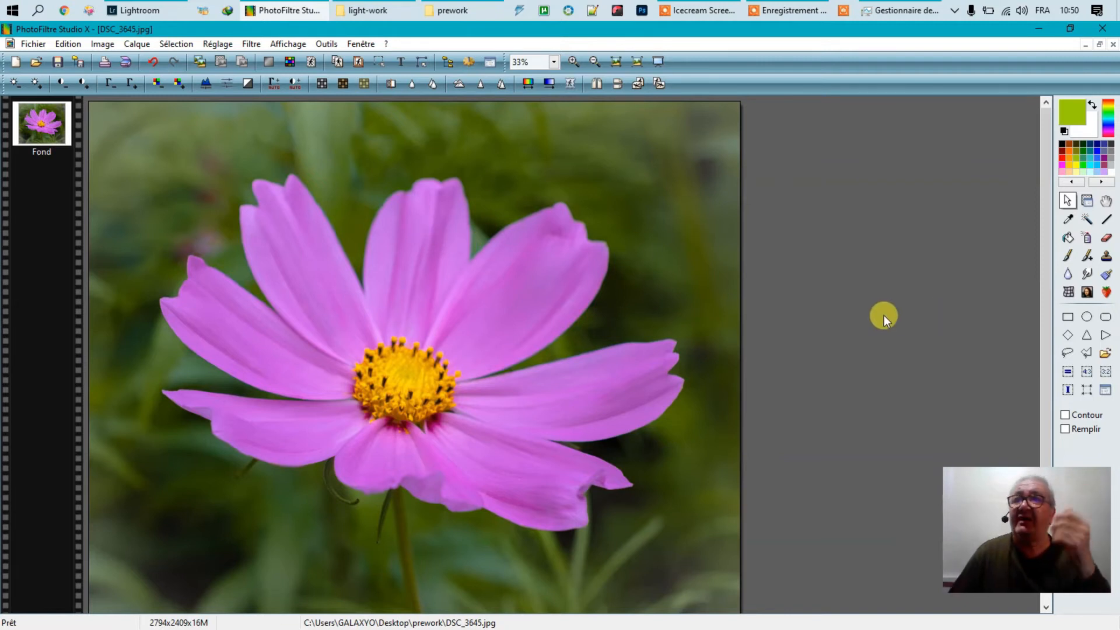
- Choose the clone stamp tool and set its radius (Rayon) to 45
{"action": "left_click_drag", "start_coordinate": [978, 518], "coordinate": [939, 524]}
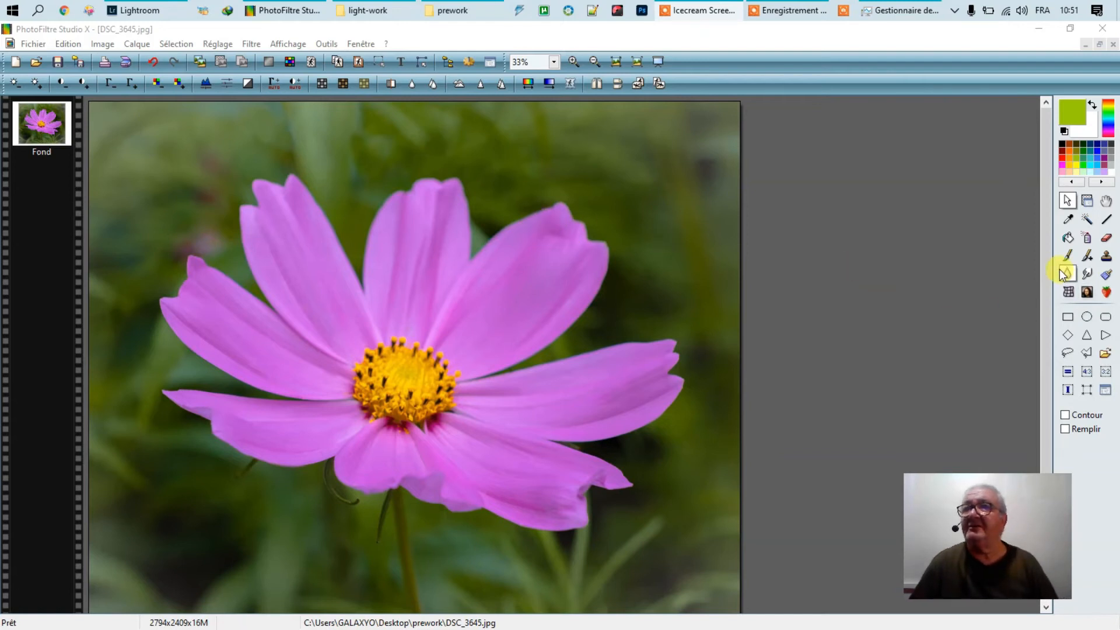
{"action": "left_click", "coordinate": [1106, 257]}
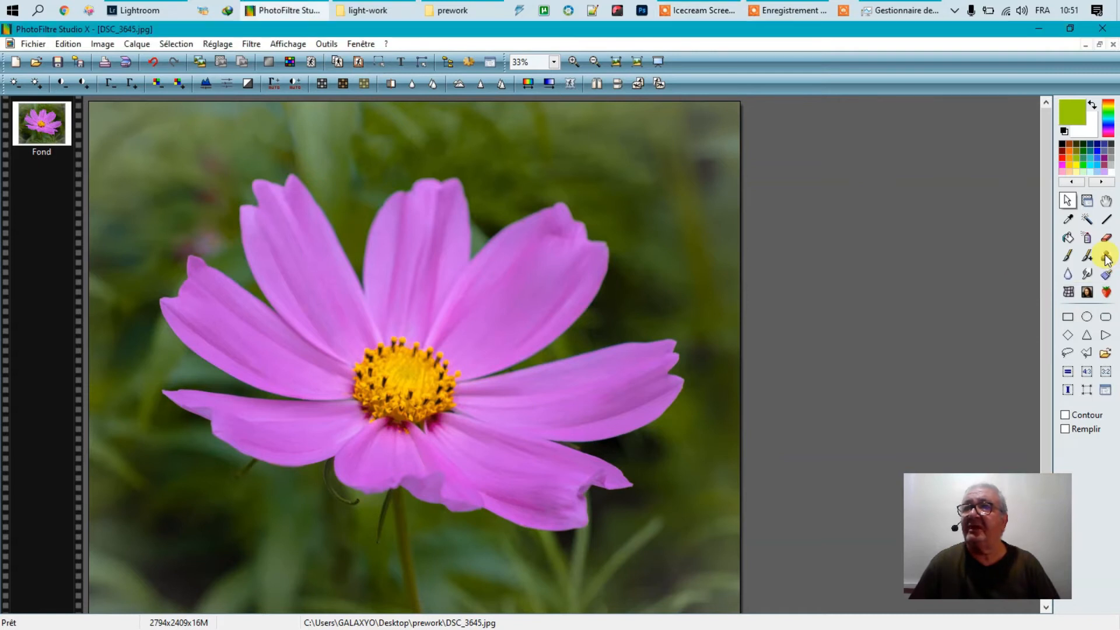
{"action": "double_click", "coordinate": [1067, 330]}
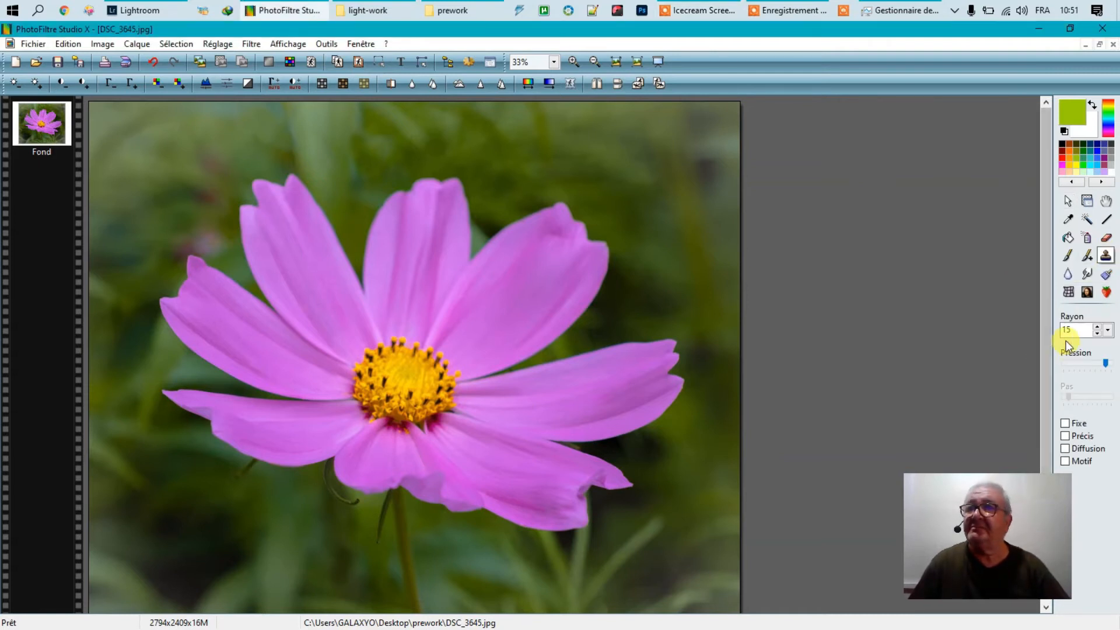
{"action": "key", "text": "Left"}
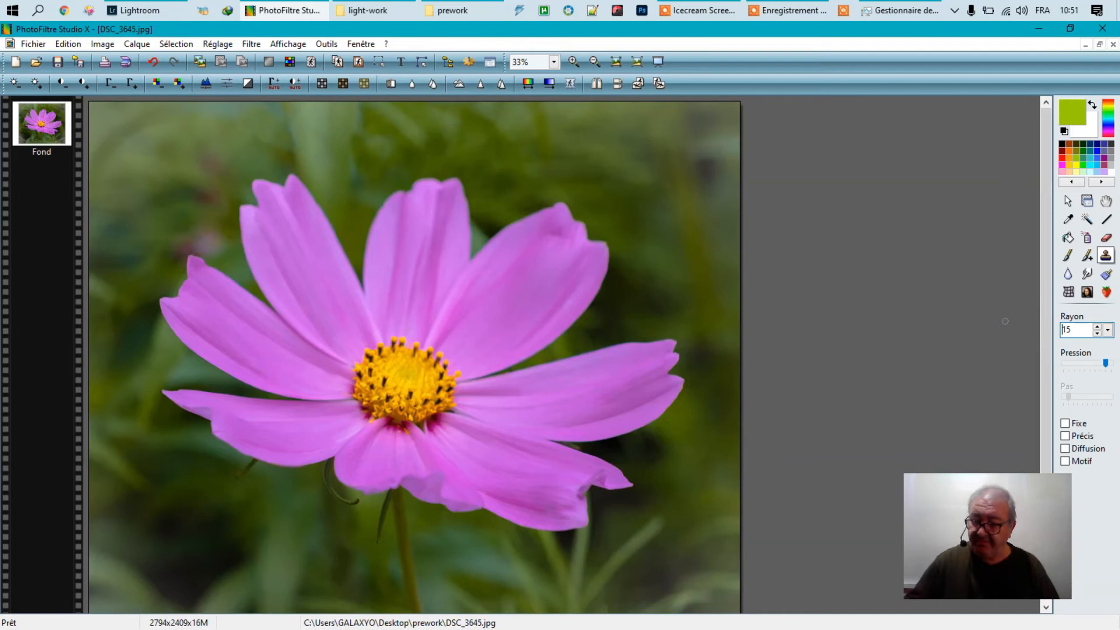
{"action": "double_click", "coordinate": [1068, 328]}
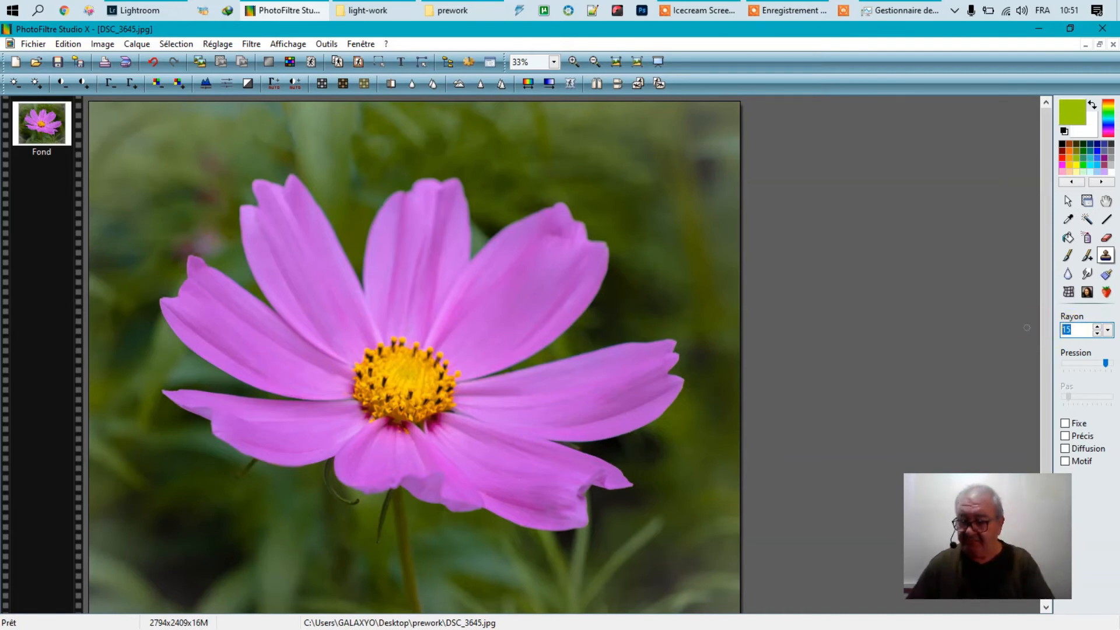
{"action": "type", "text": "45"}
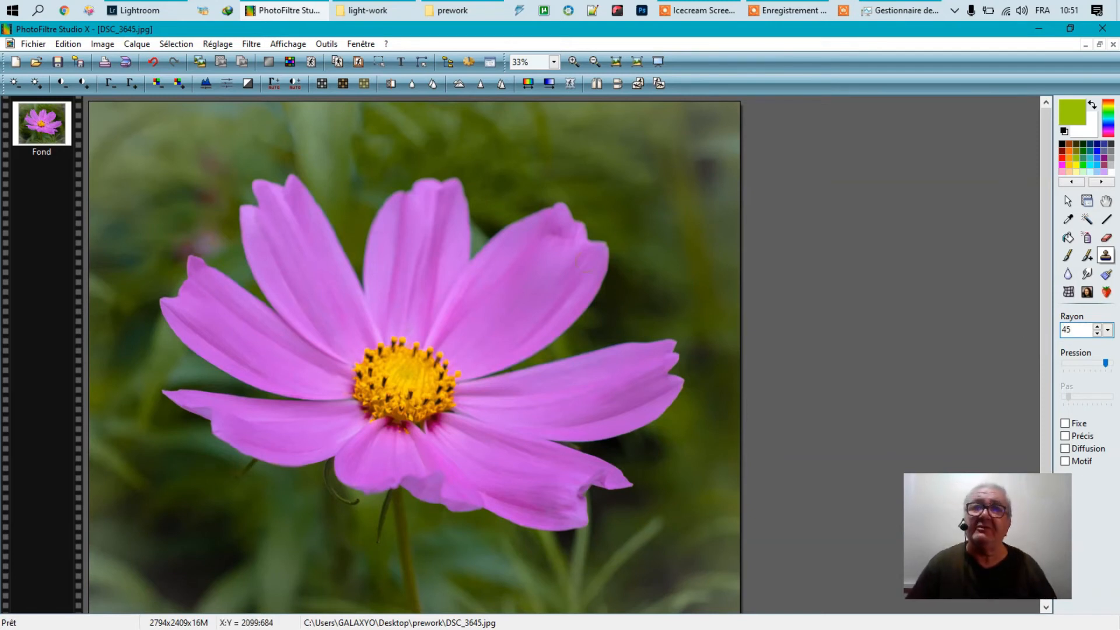
- Clone clean petal areas over the blemishes near the upper-right petal's tip and where the lower-left petals meet
{"action": "left_click", "coordinate": [531, 254], "text": "ctrl"}
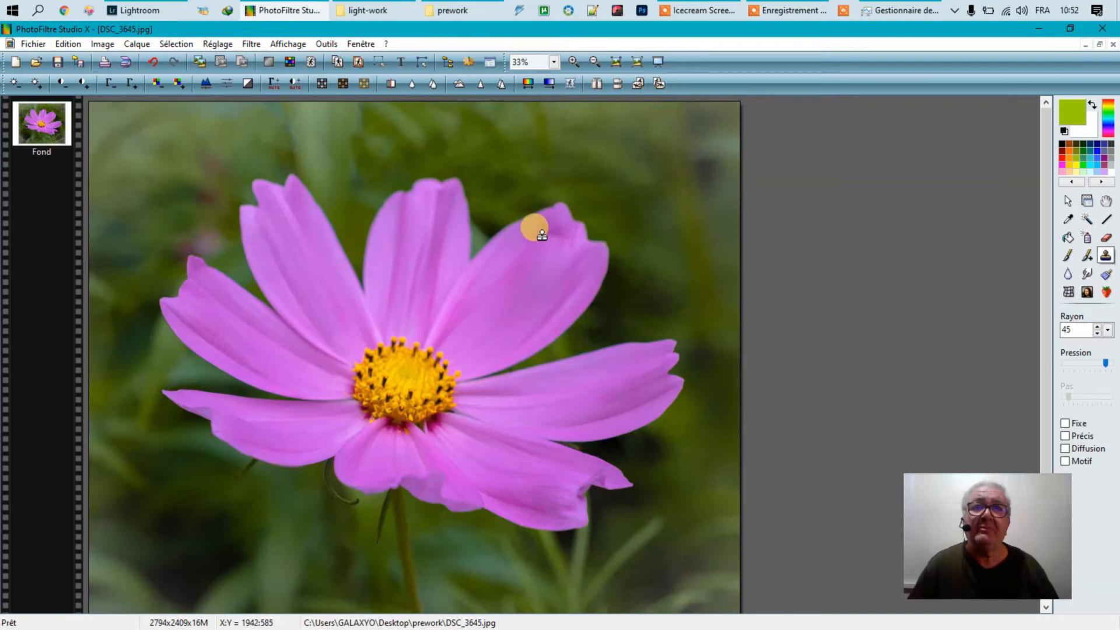
{"action": "left_click_drag", "start_coordinate": [542, 237], "coordinate": [563, 239]}
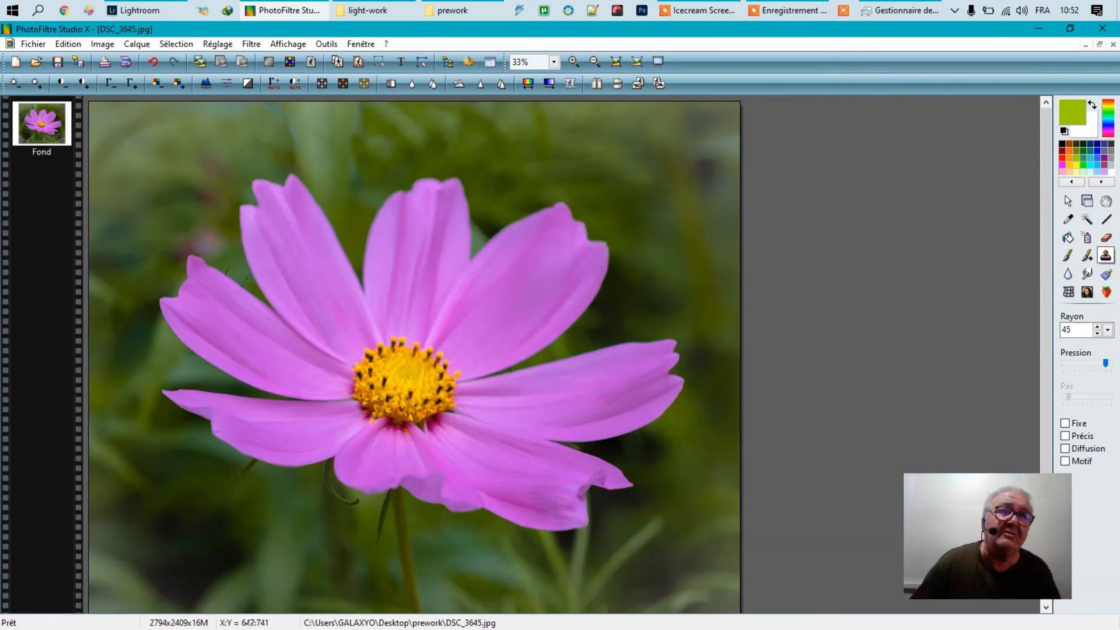
{"action": "left_click", "coordinate": [211, 263], "text": "ctrl"}
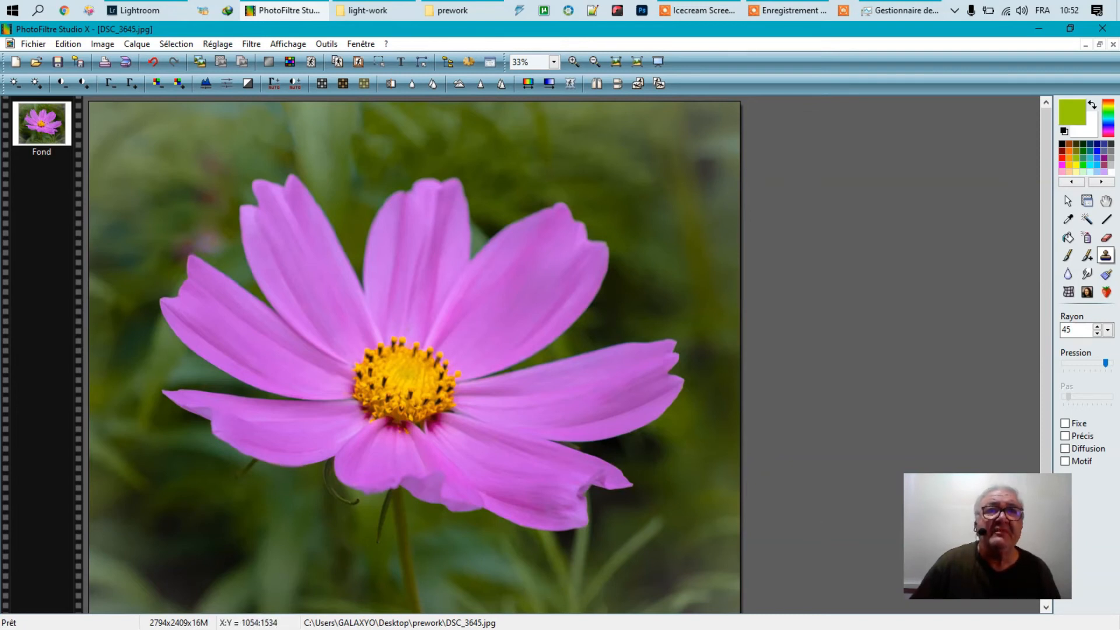
{"action": "left_click", "coordinate": [332, 442], "text": "ctrl"}
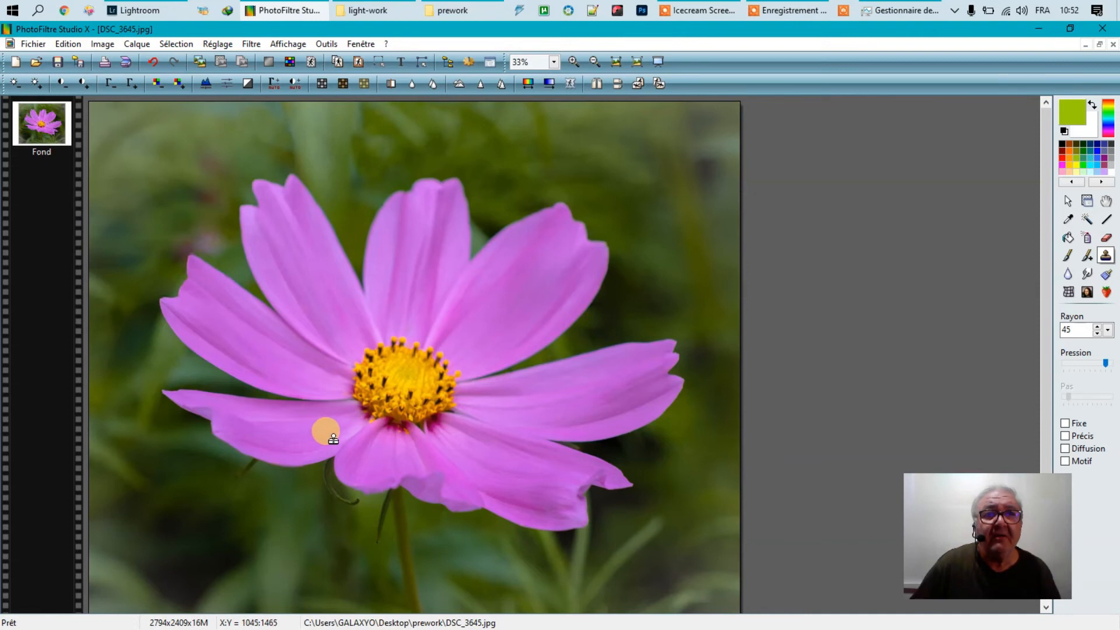
{"action": "left_click_drag", "start_coordinate": [343, 436], "coordinate": [348, 430]}
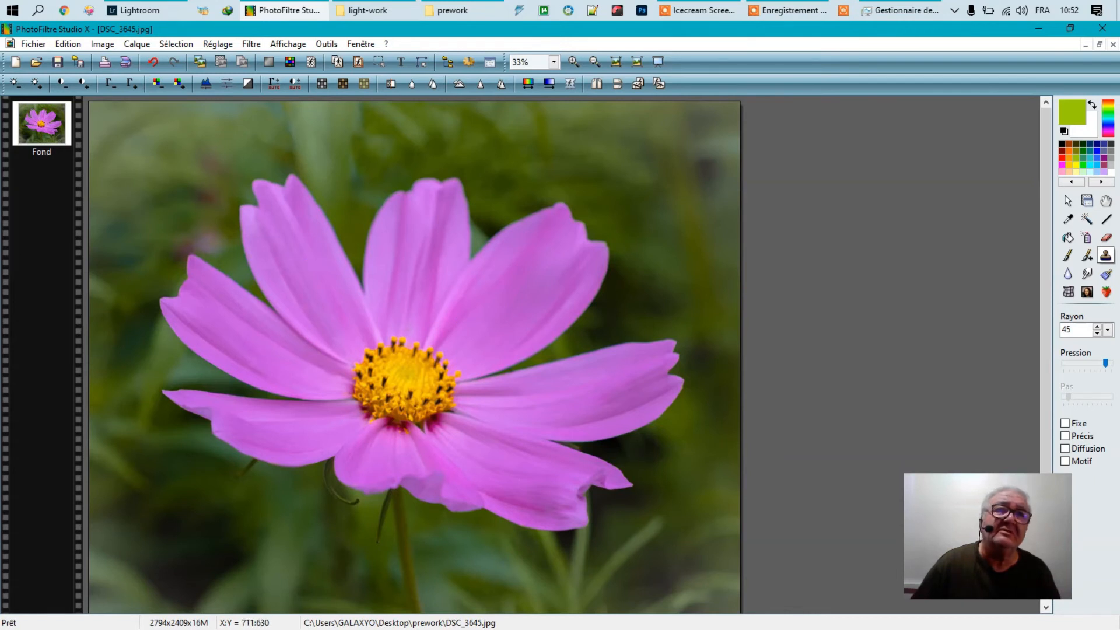
- Sample the upper-left petal, and retouch the flaws near the ragged tip of the lower-right petal with the clone stamp
{"action": "left_click", "coordinate": [247, 230], "text": "ctrl"}
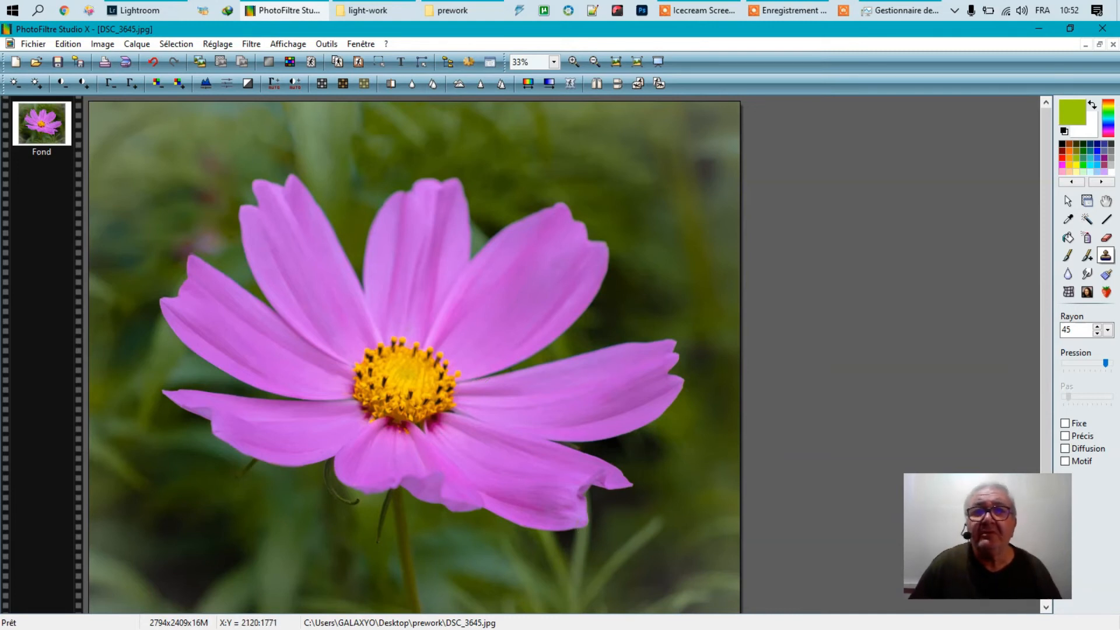
{"action": "left_click_drag", "start_coordinate": [567, 494], "coordinate": [577, 493]}
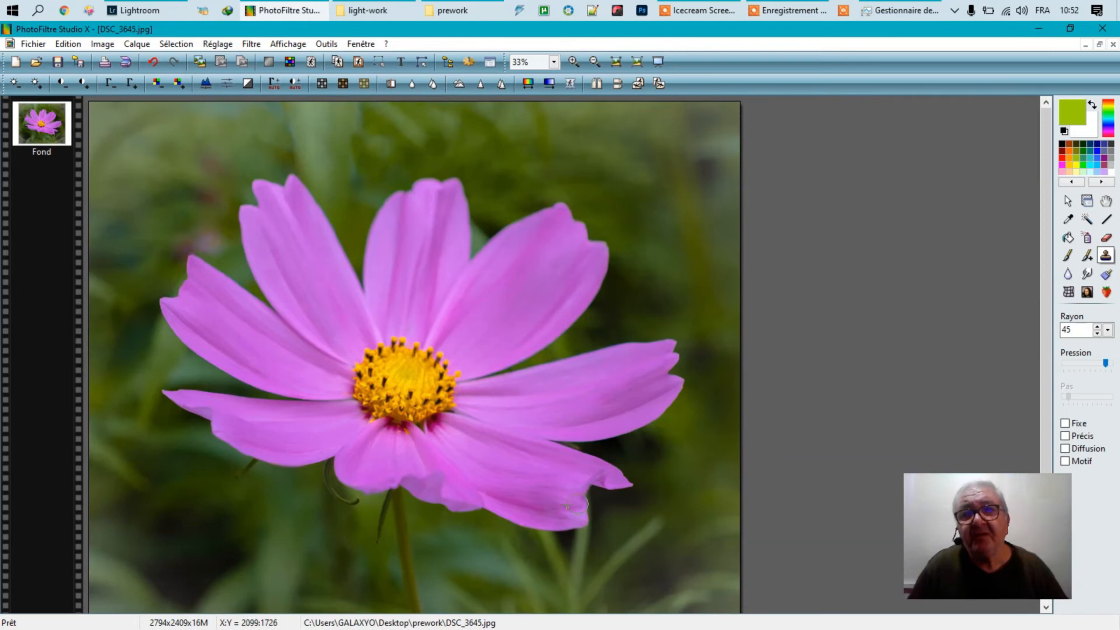
{"action": "left_click", "coordinate": [582, 477]}
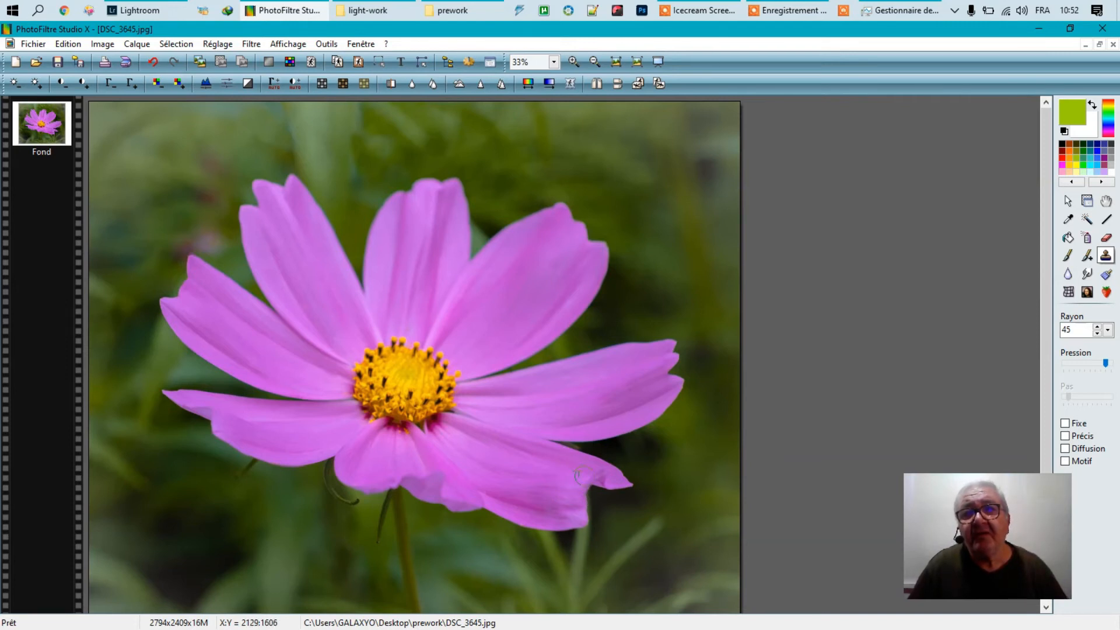
- Retouch the remaining flaws on the lower-right petal and its lower edge, and on the lower-left petal, with the clone stamp
{"action": "left_click", "coordinate": [590, 472]}
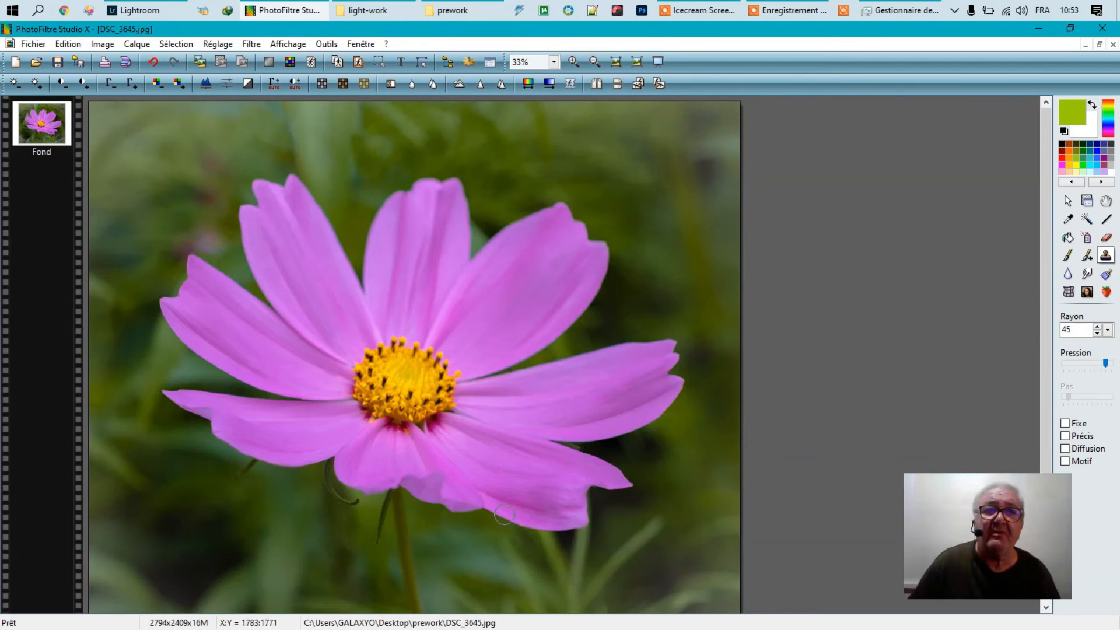
{"action": "left_click", "coordinate": [520, 482]}
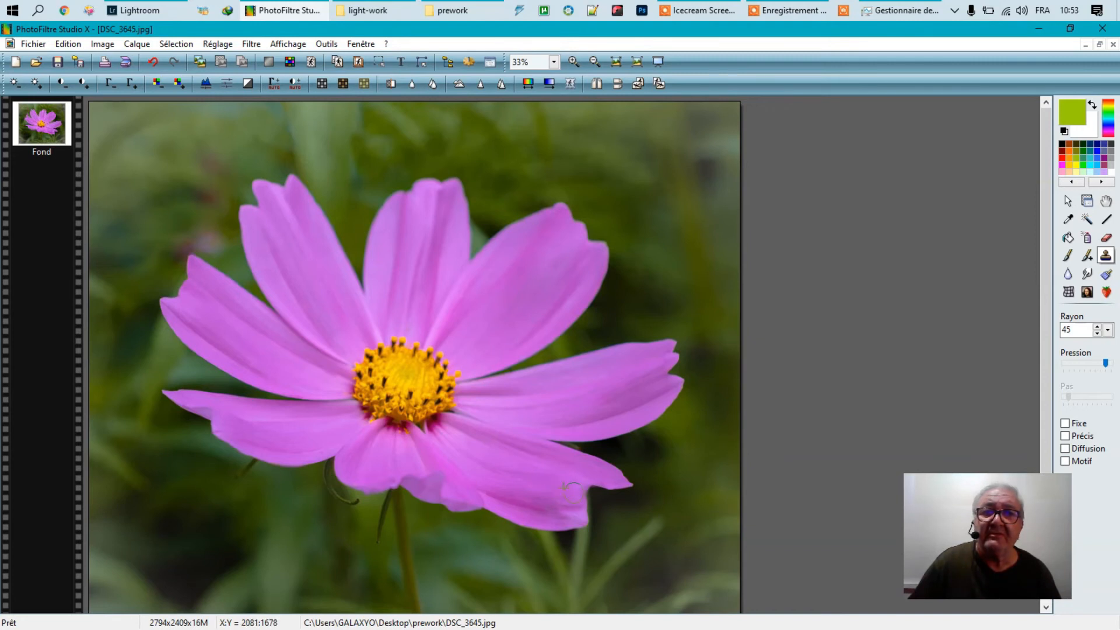
{"action": "left_click", "coordinate": [522, 461]}
{"action": "left_click", "coordinate": [559, 488]}
{"action": "left_click", "coordinate": [551, 499]}
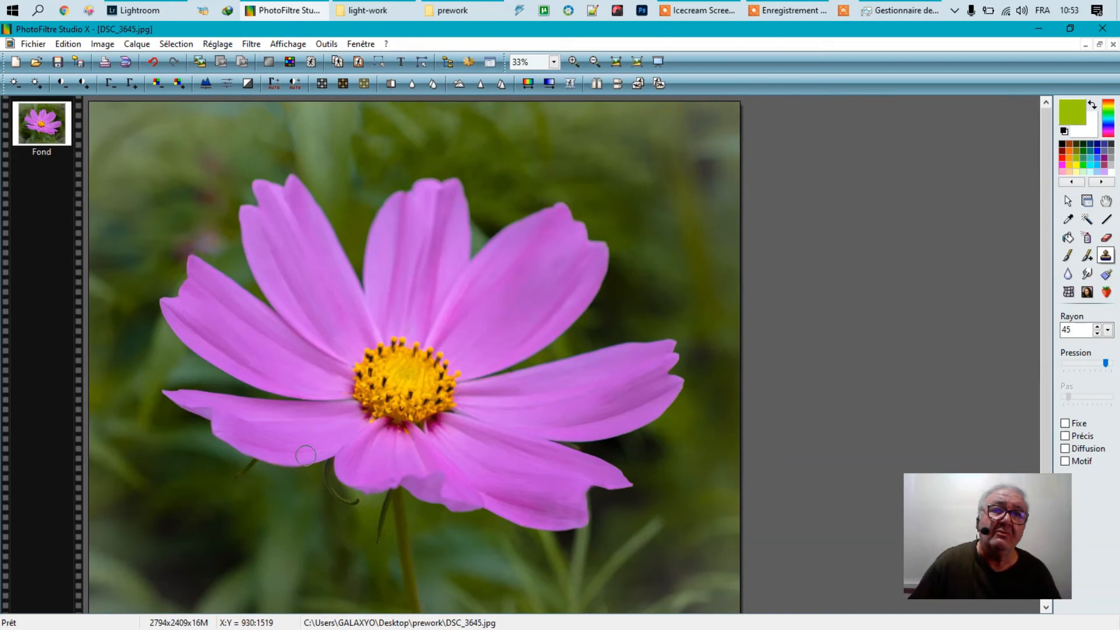
{"action": "left_click", "coordinate": [288, 415]}
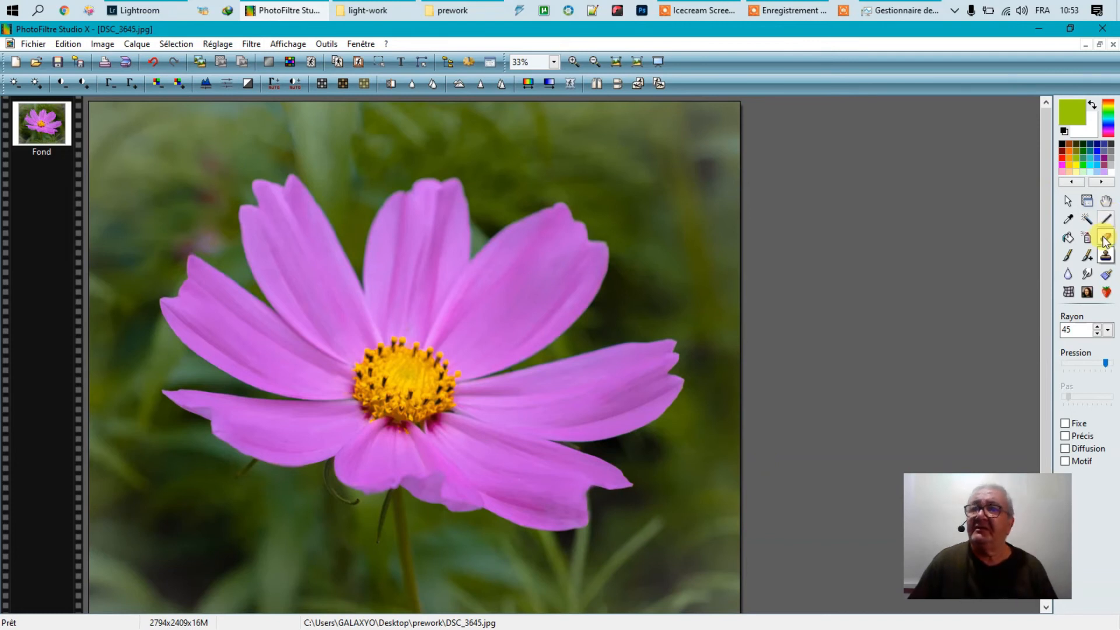
- Switch to the Blur tool with a radius of 100 and check the whole photo, including its lower part
{"action": "double_click", "coordinate": [1077, 330]}
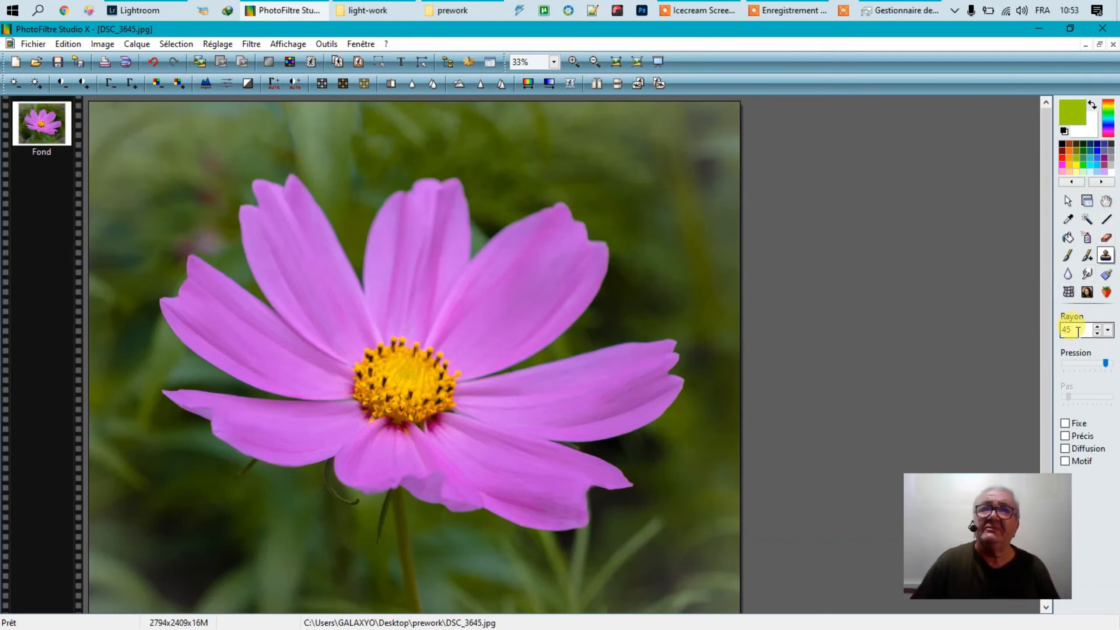
{"action": "left_click", "coordinate": [1067, 274]}
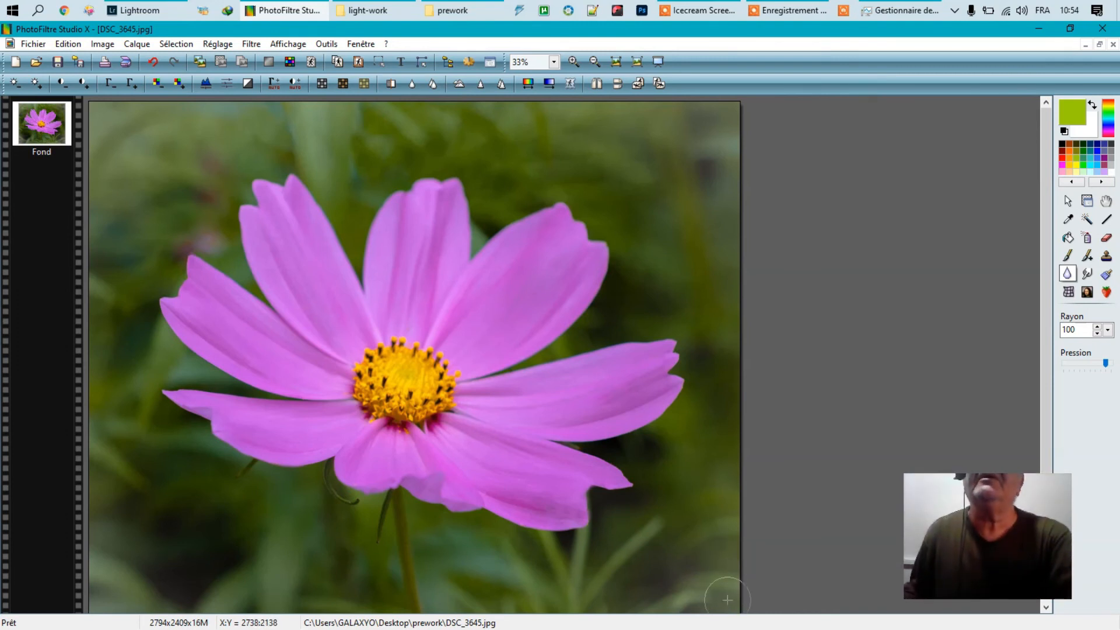
{"action": "left_click_drag", "start_coordinate": [1043, 370], "coordinate": [1026, 438]}
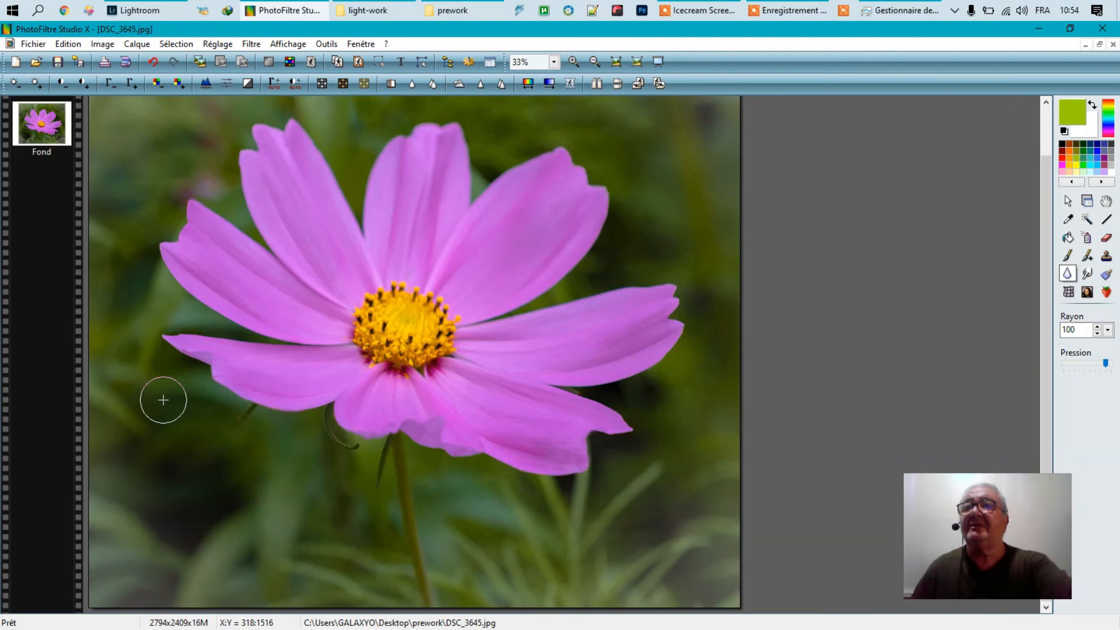
{"action": "scroll", "coordinate": [237, 260], "scroll_direction": "down", "scroll_amount": 1}
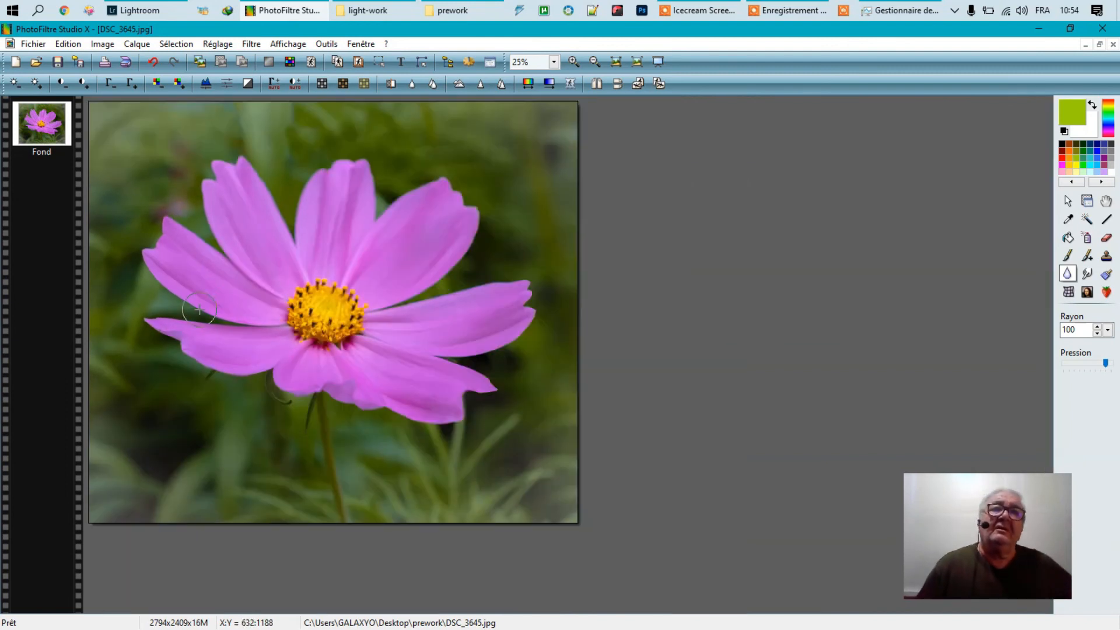
{"action": "scroll", "coordinate": [237, 260], "scroll_direction": "up", "scroll_amount": 1}
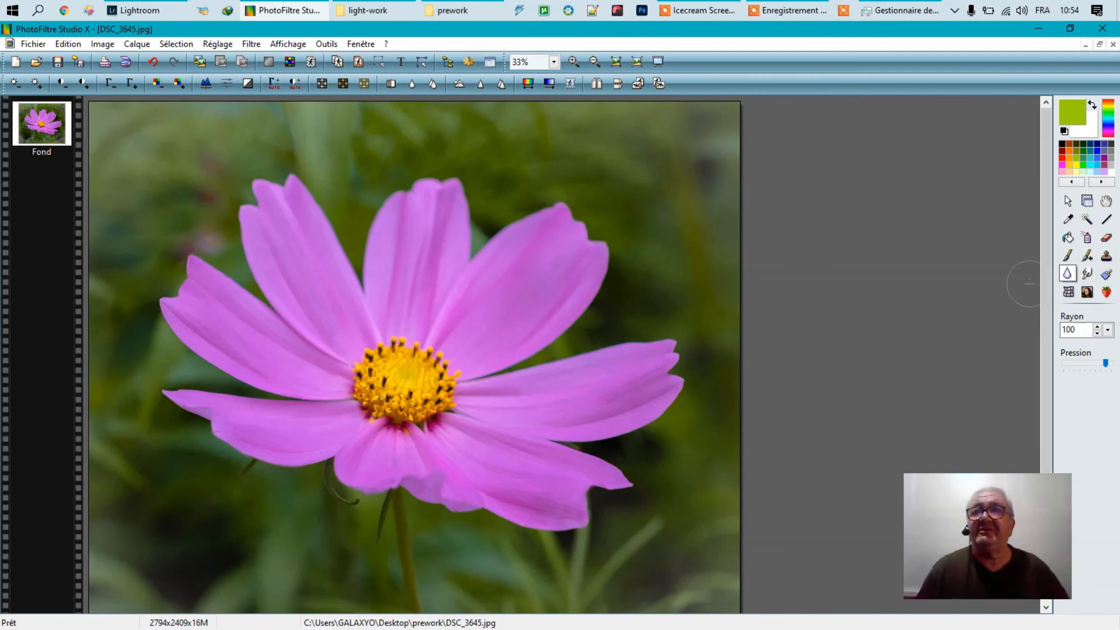
- Resize the image to 33 % of its width and height, keeping the proportions
{"action": "left_click", "coordinate": [98, 46]}
{"action": "mouse_move", "coordinate": [137, 44]}
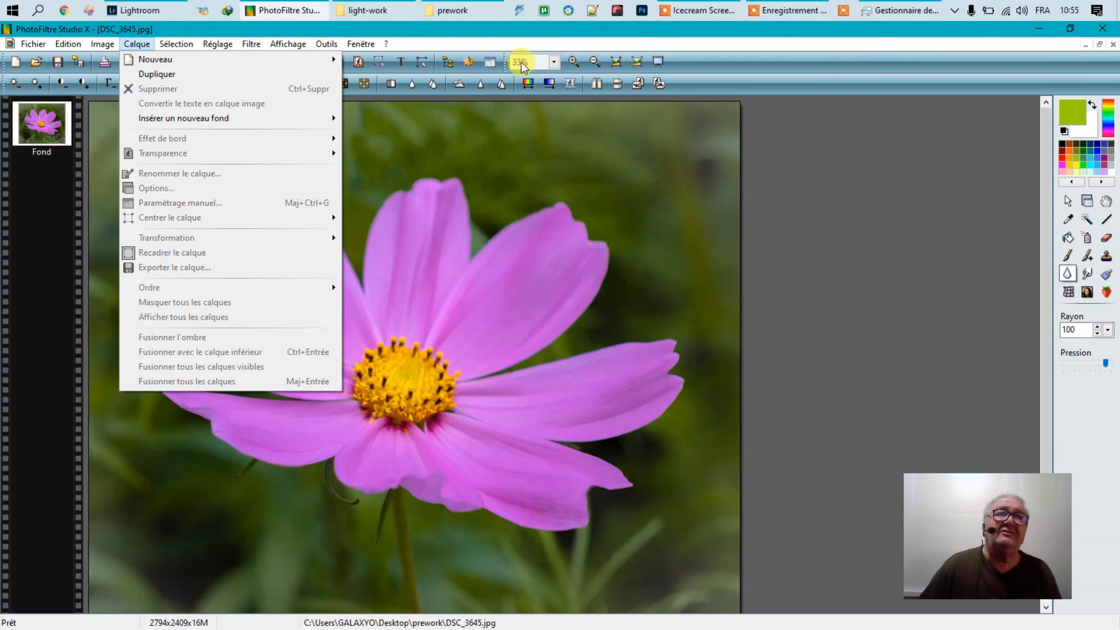
{"action": "left_click", "coordinate": [104, 46]}
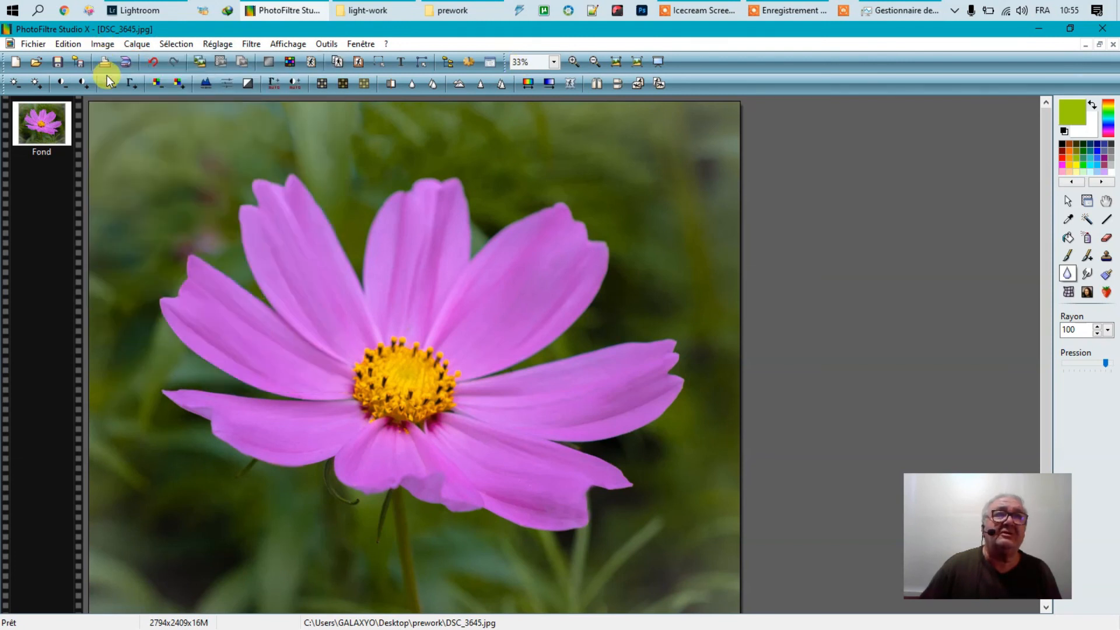
{"action": "left_click", "coordinate": [100, 46]}
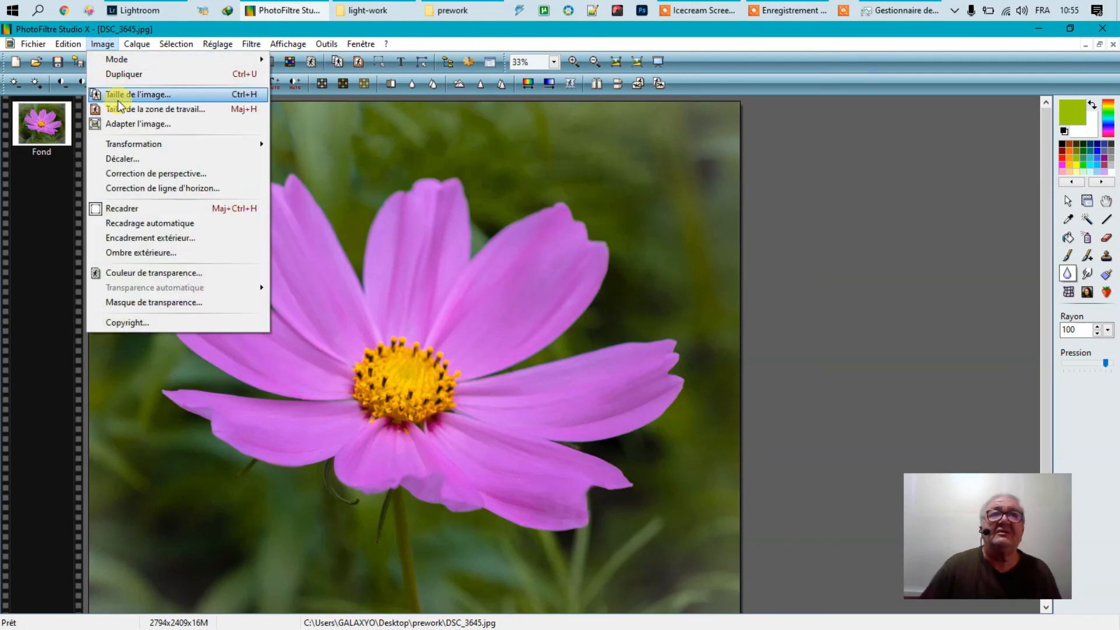
{"action": "left_click", "coordinate": [118, 98]}
{"action": "left_click", "coordinate": [694, 369]}
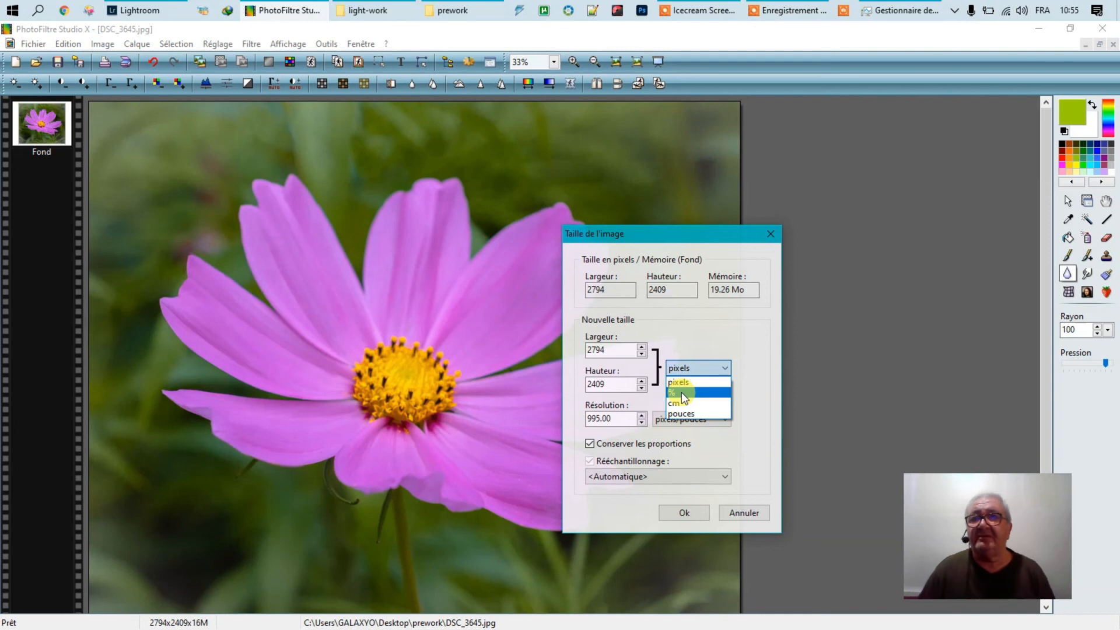
{"action": "left_click", "coordinate": [682, 392]}
{"action": "double_click", "coordinate": [624, 348]}
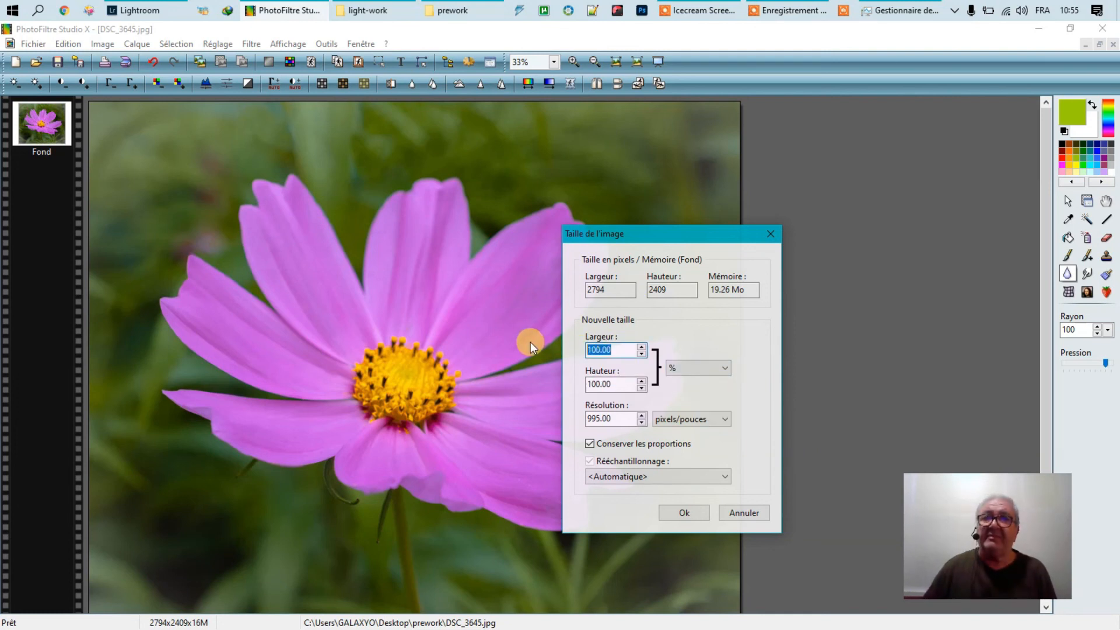
{"action": "type", "text": "33"}
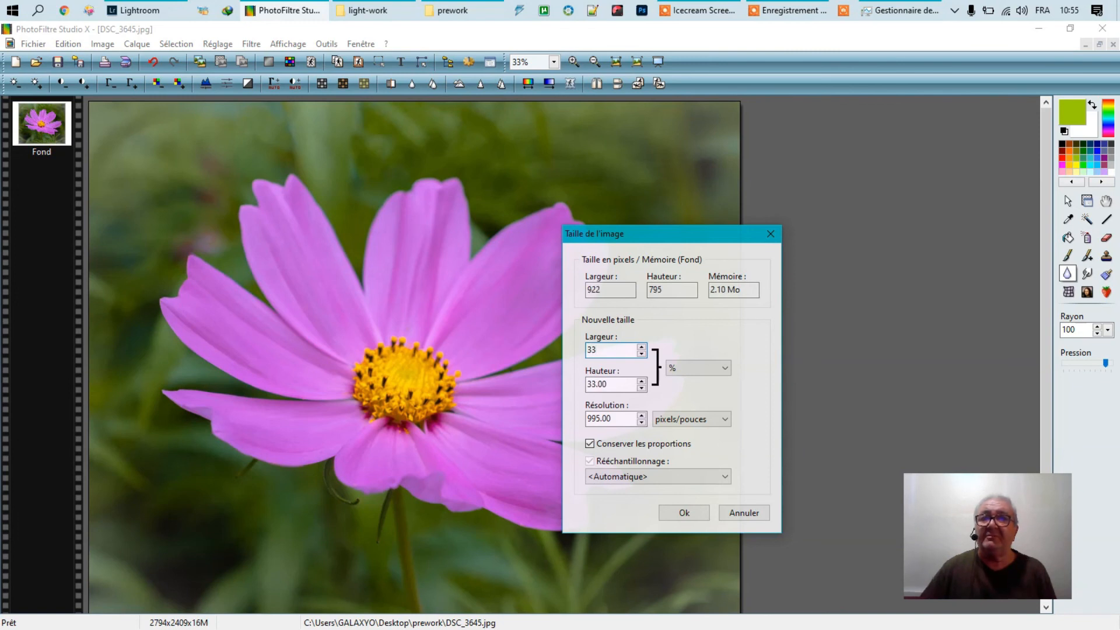
{"action": "left_click", "coordinate": [684, 513]}
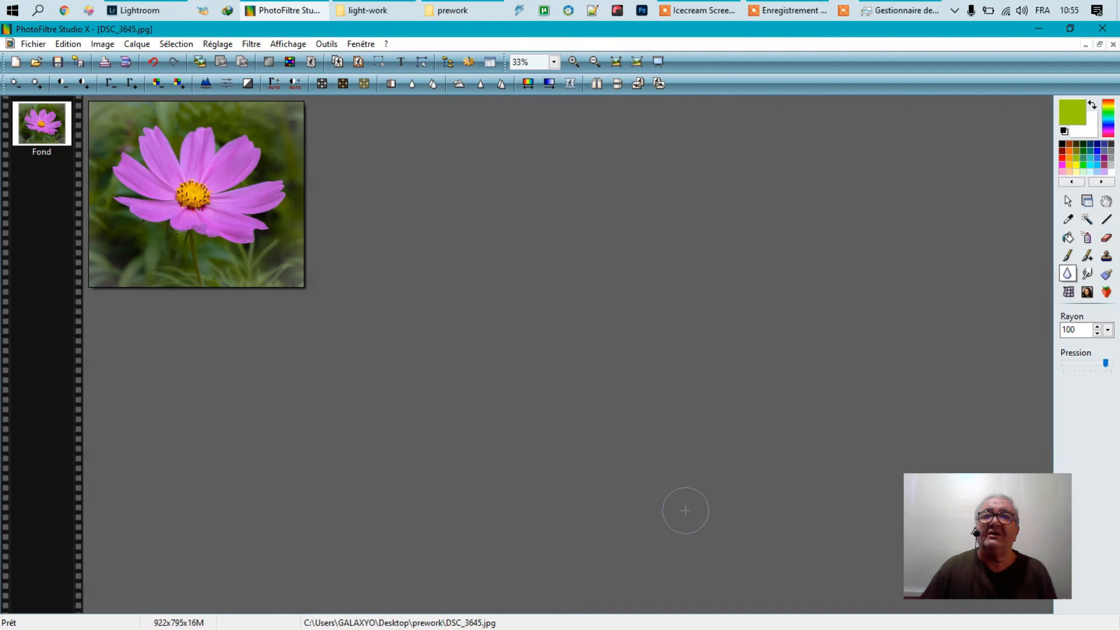
- Check the reduced photo at 100 % and save a JPEG copy as DSC_3645.jpg in the desktop's fini folder
{"action": "scroll", "coordinate": [685, 488], "scroll_direction": "up", "scroll_amount": 3}
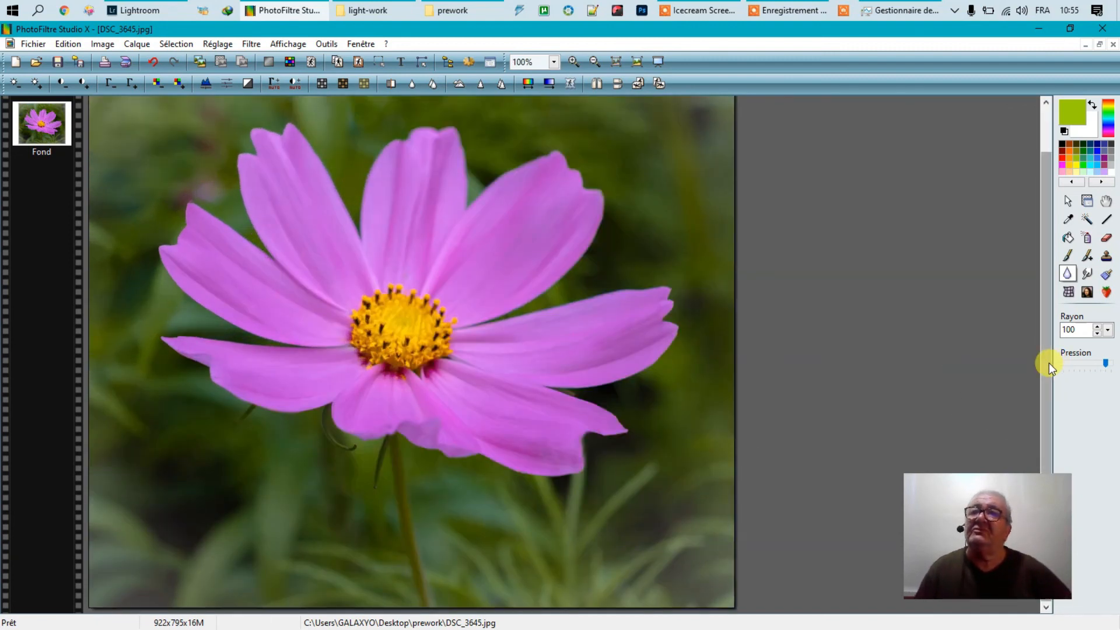
{"action": "left_click_drag", "start_coordinate": [1049, 363], "coordinate": [1045, 269]}
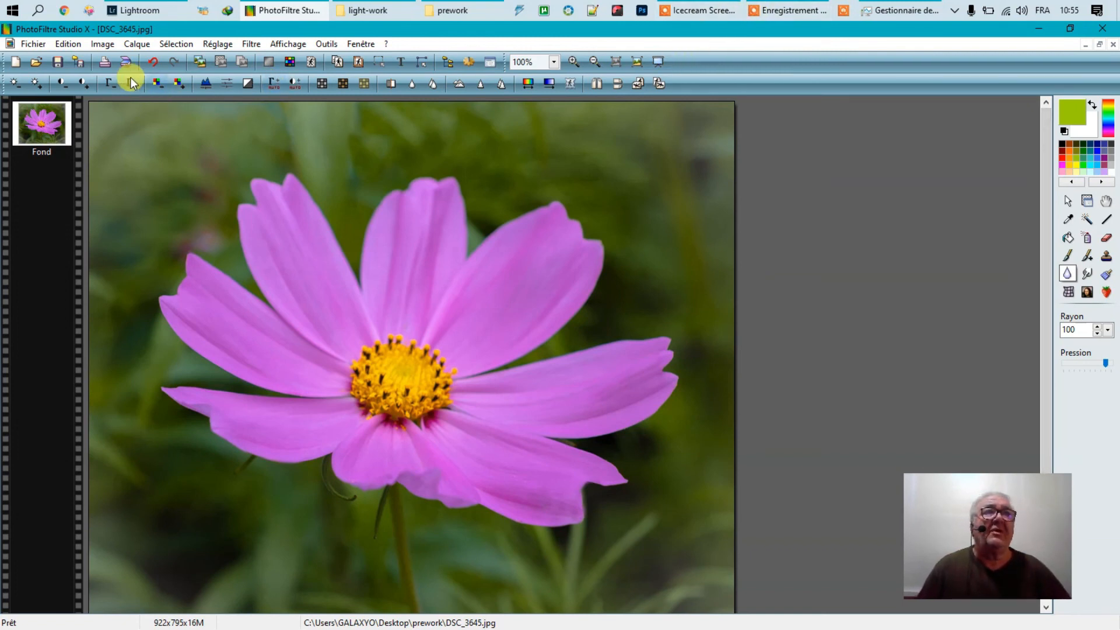
{"action": "left_click", "coordinate": [30, 46]}
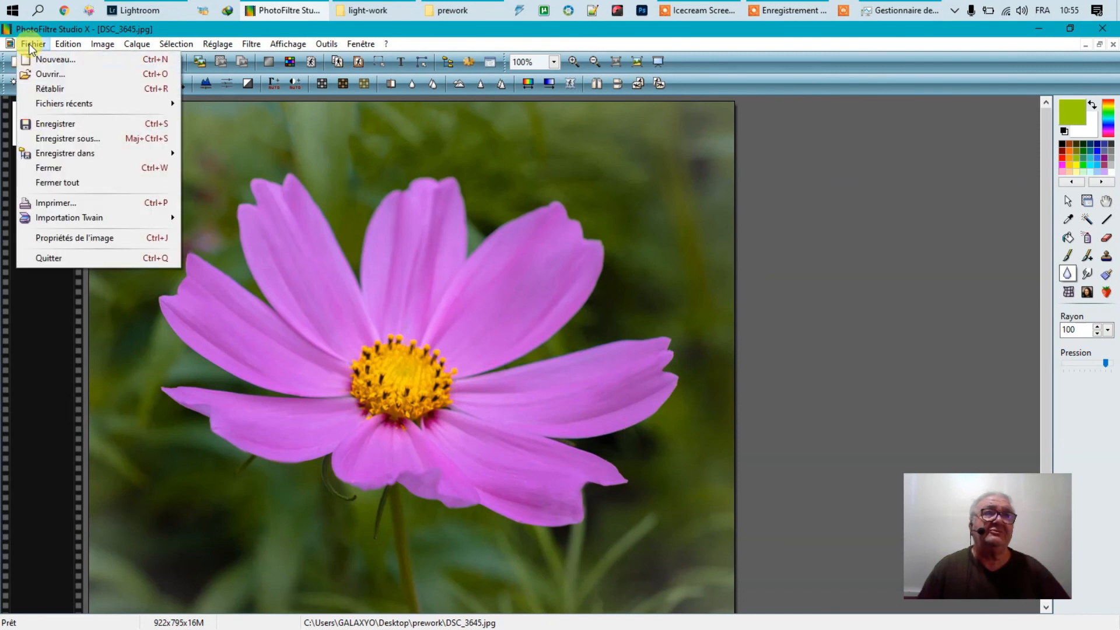
{"action": "left_click", "coordinate": [84, 144]}
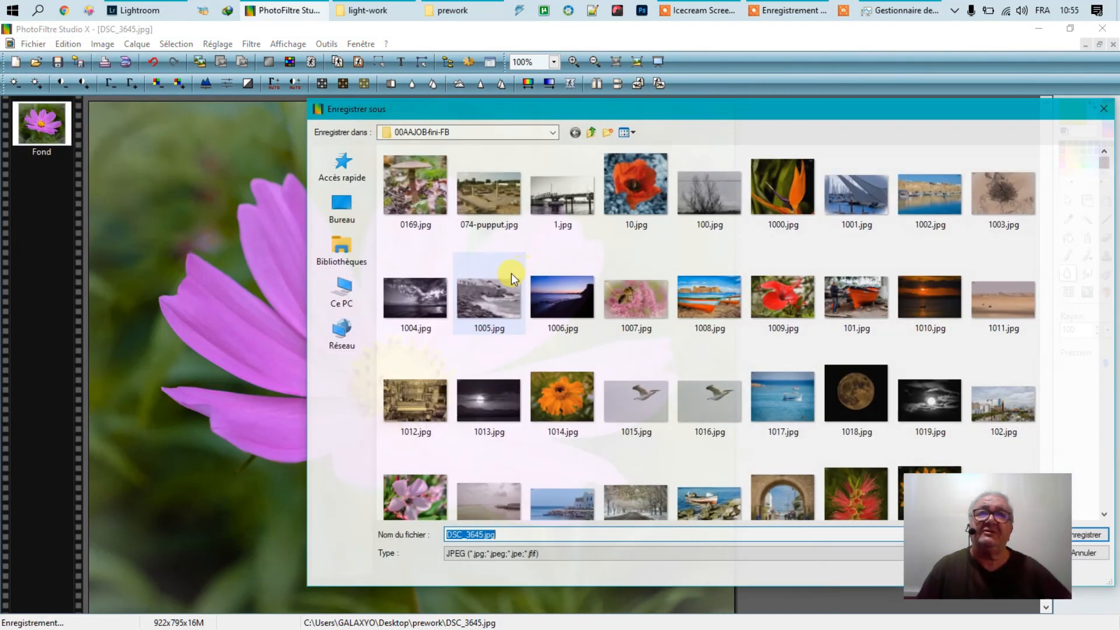
{"action": "left_click", "coordinate": [349, 202]}
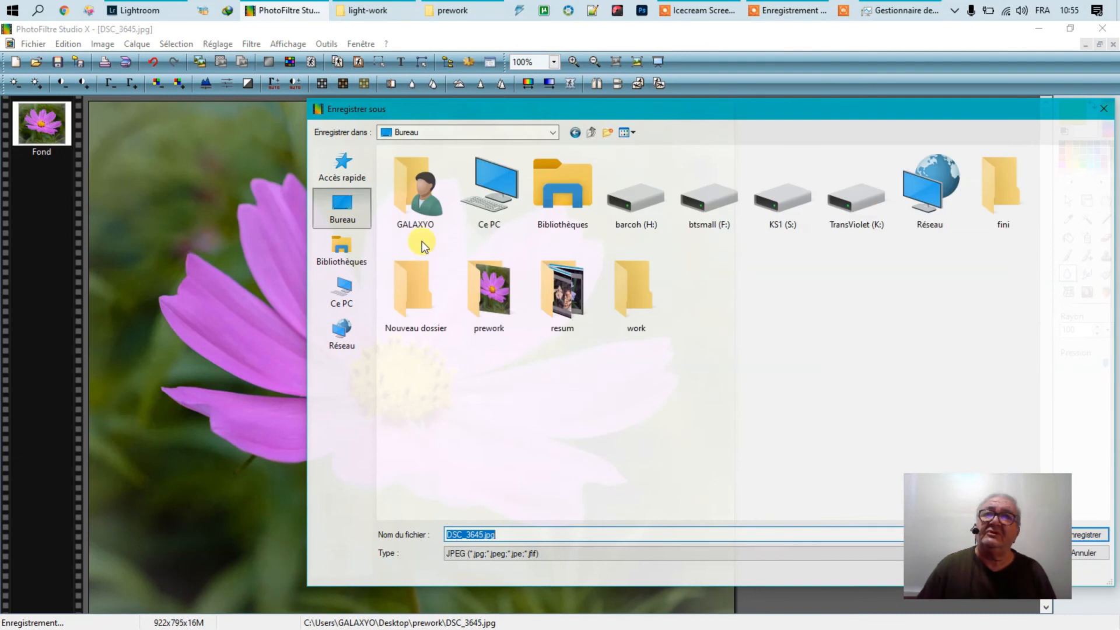
{"action": "double_click", "coordinate": [1002, 188]}
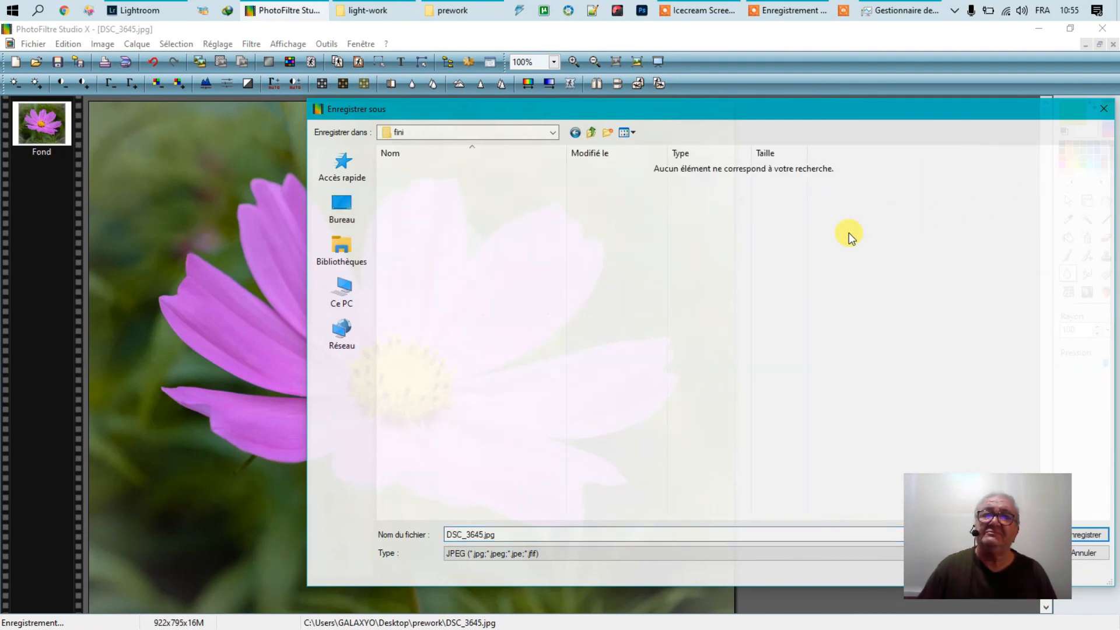
{"action": "left_click_drag", "start_coordinate": [913, 484], "coordinate": [979, 279]}
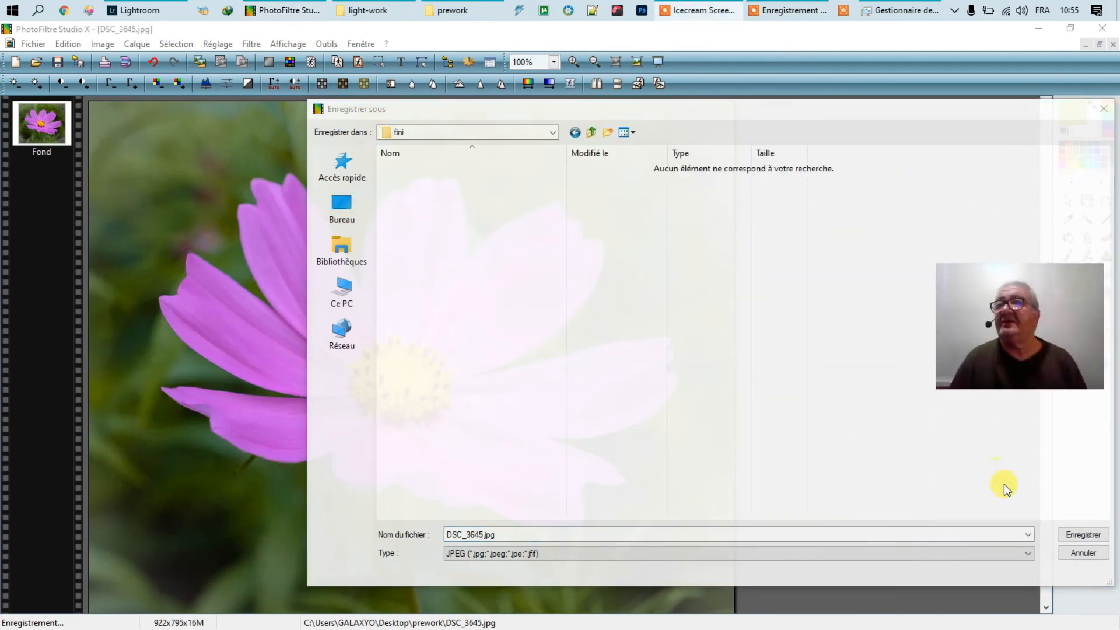
{"action": "left_click", "coordinate": [1083, 534]}
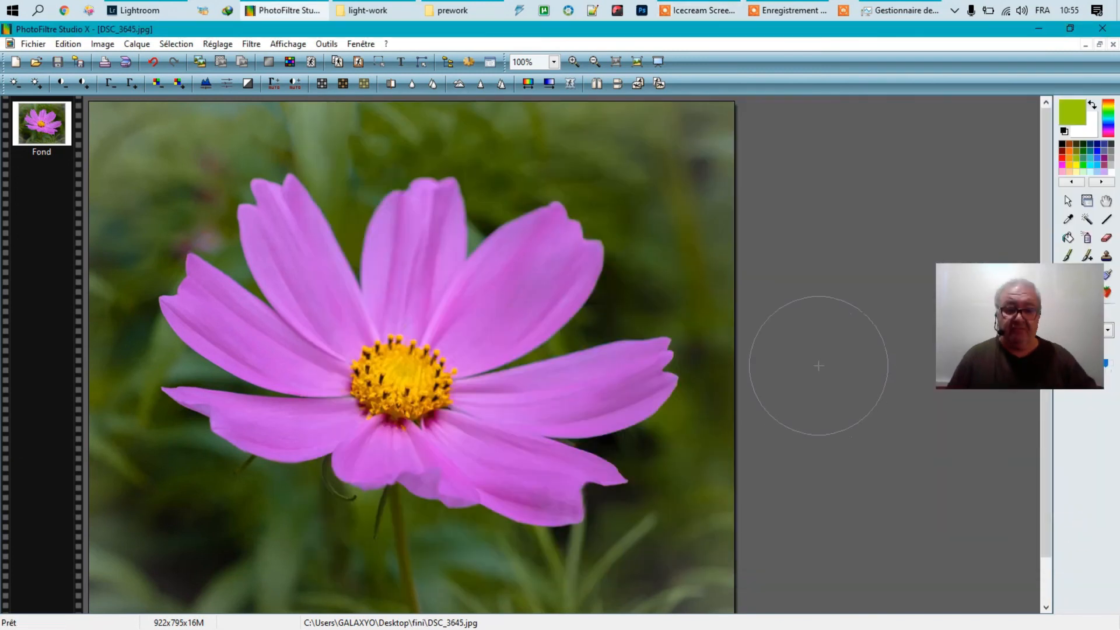